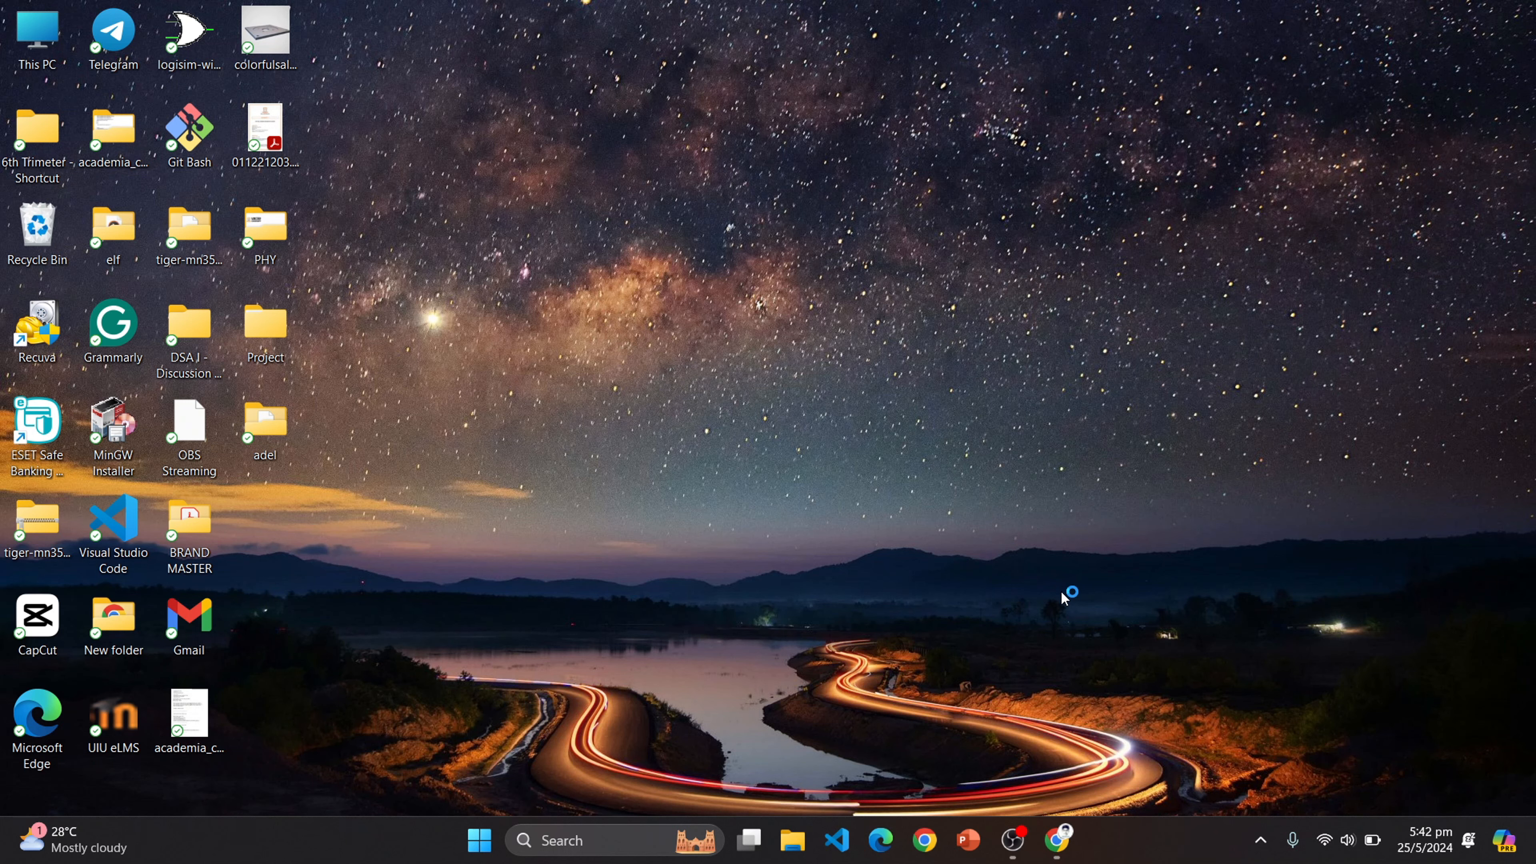
Step: Switch to the incognito Chrome window, search the web for "codeblocks" and open the official Code::Blocks website
{"action": "left_click", "coordinate": [1057, 840]}
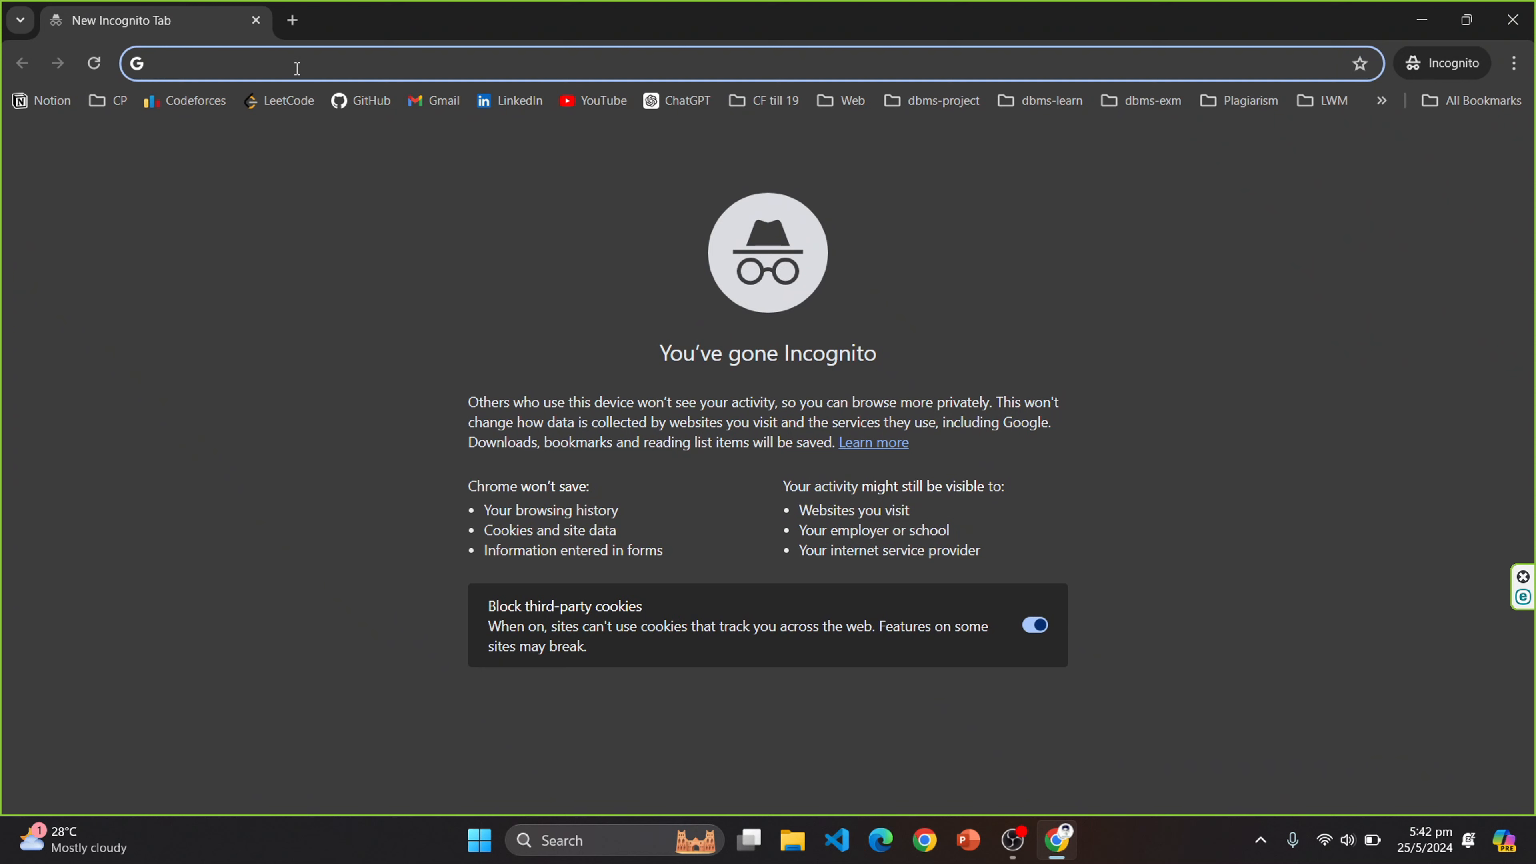
{"action": "type", "text": "code"}
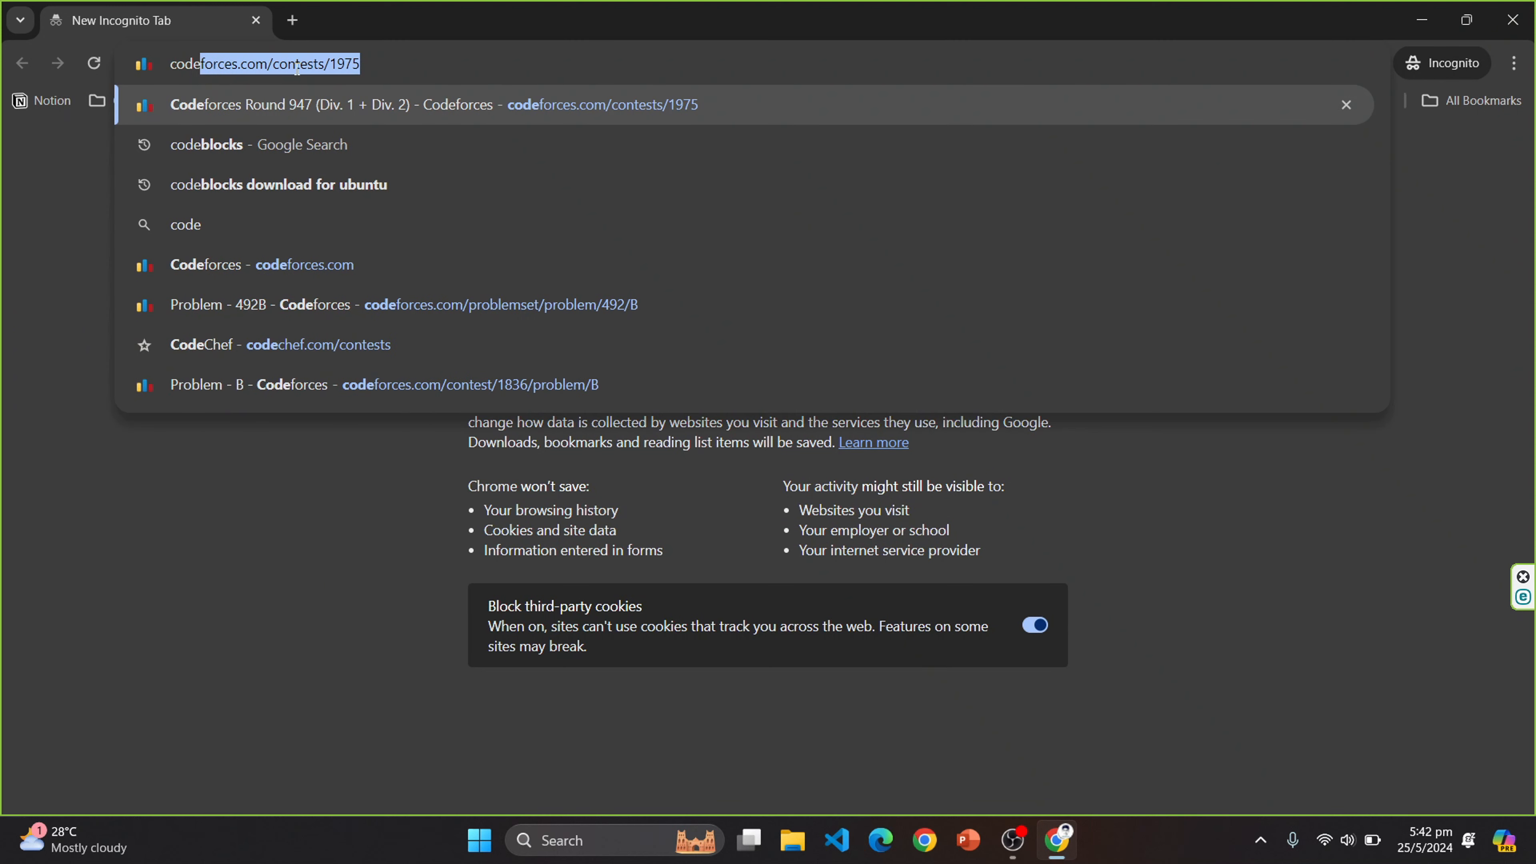
{"action": "type", "text": "blocks"}
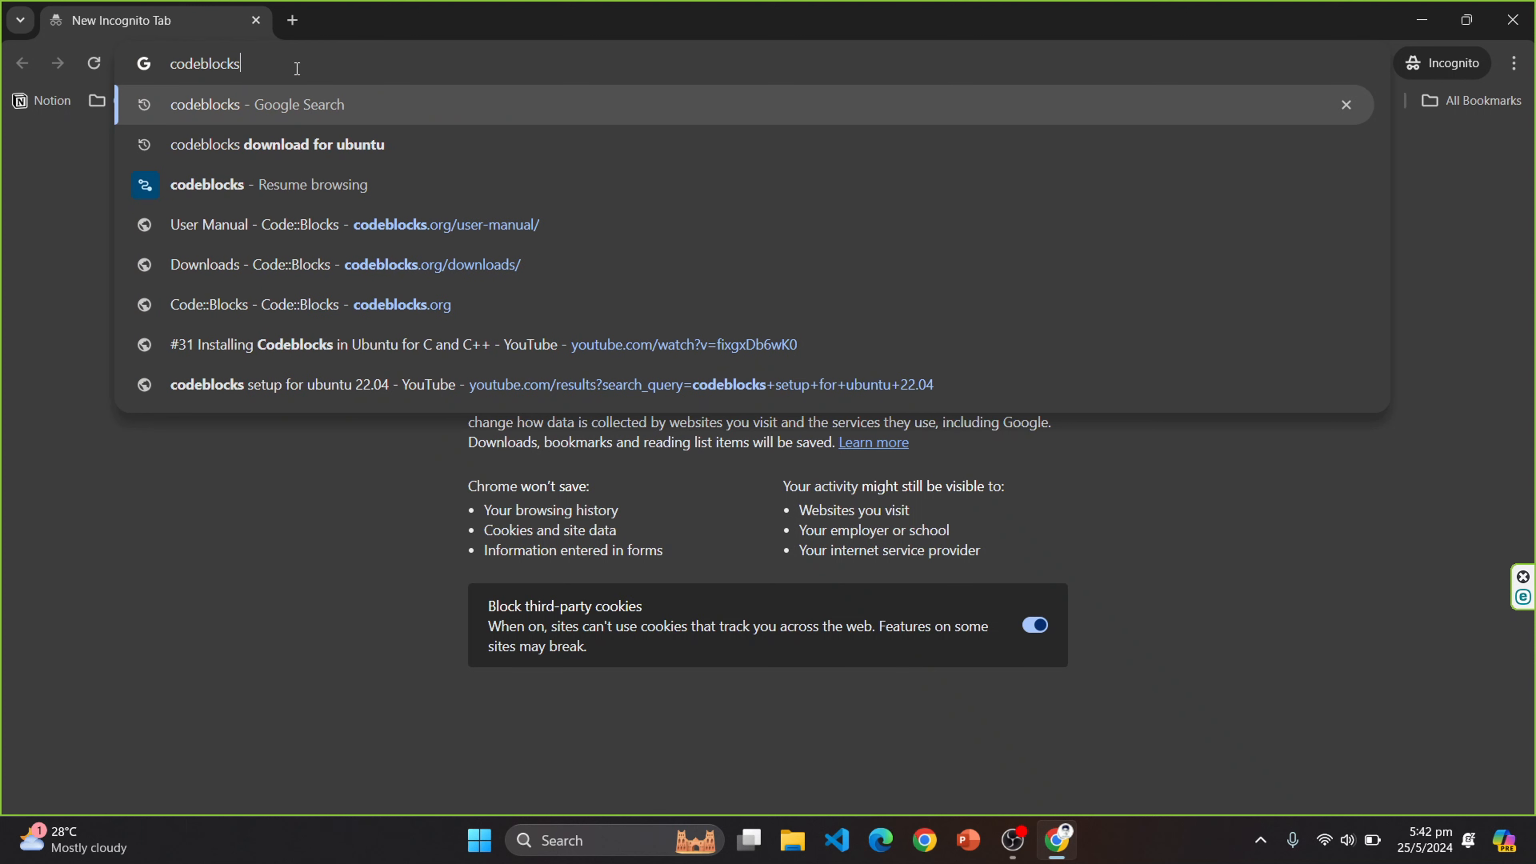
{"action": "key", "text": "Return"}
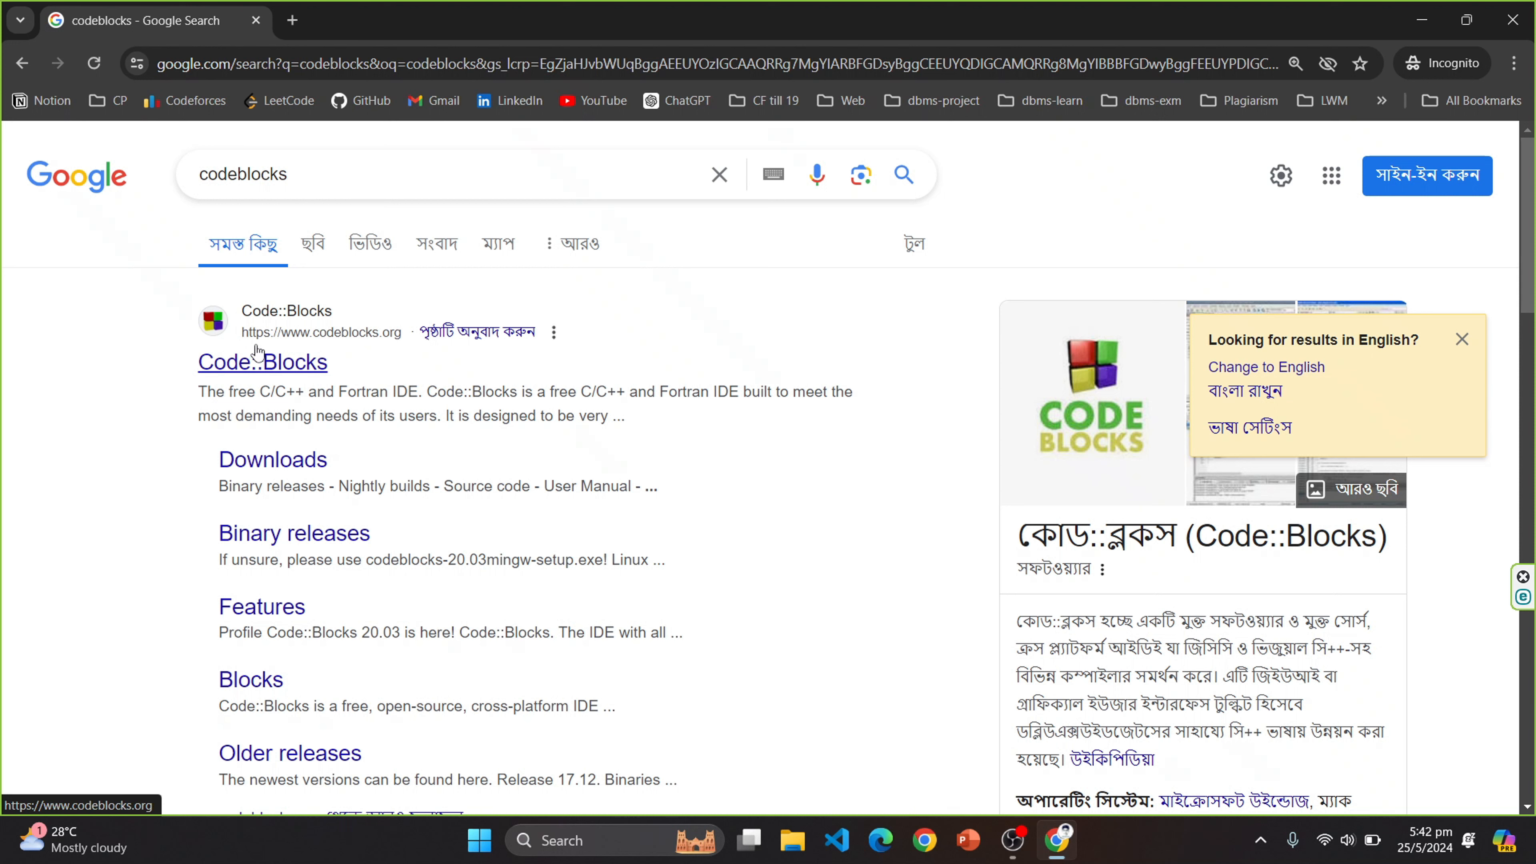
{"action": "left_click", "coordinate": [269, 375]}
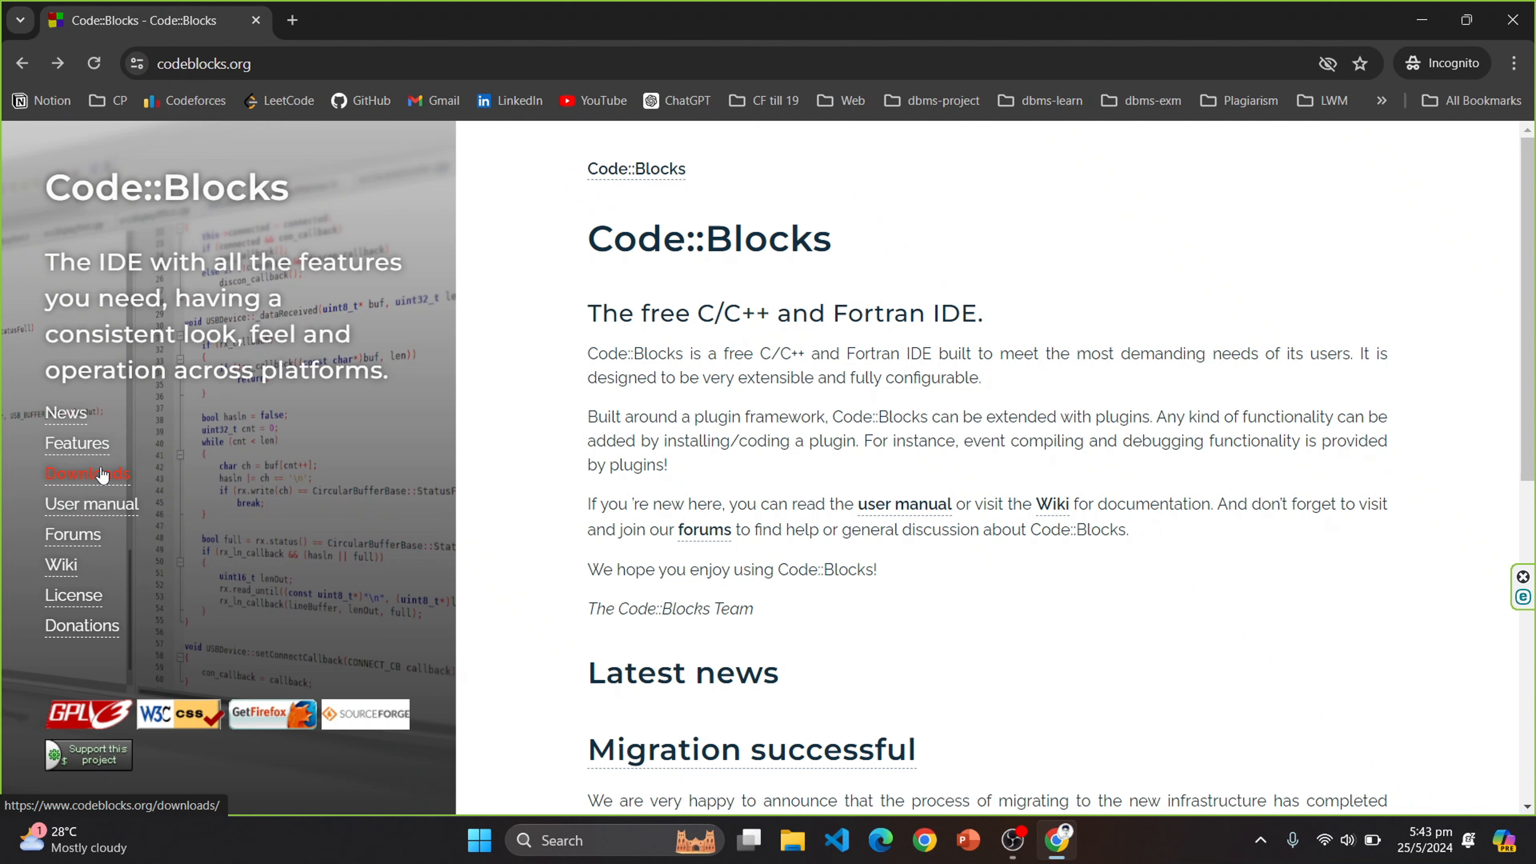
Step: Open the Code::Blocks binary releases page and go to the Microsoft Windows download list
{"action": "left_click", "coordinate": [102, 474]}
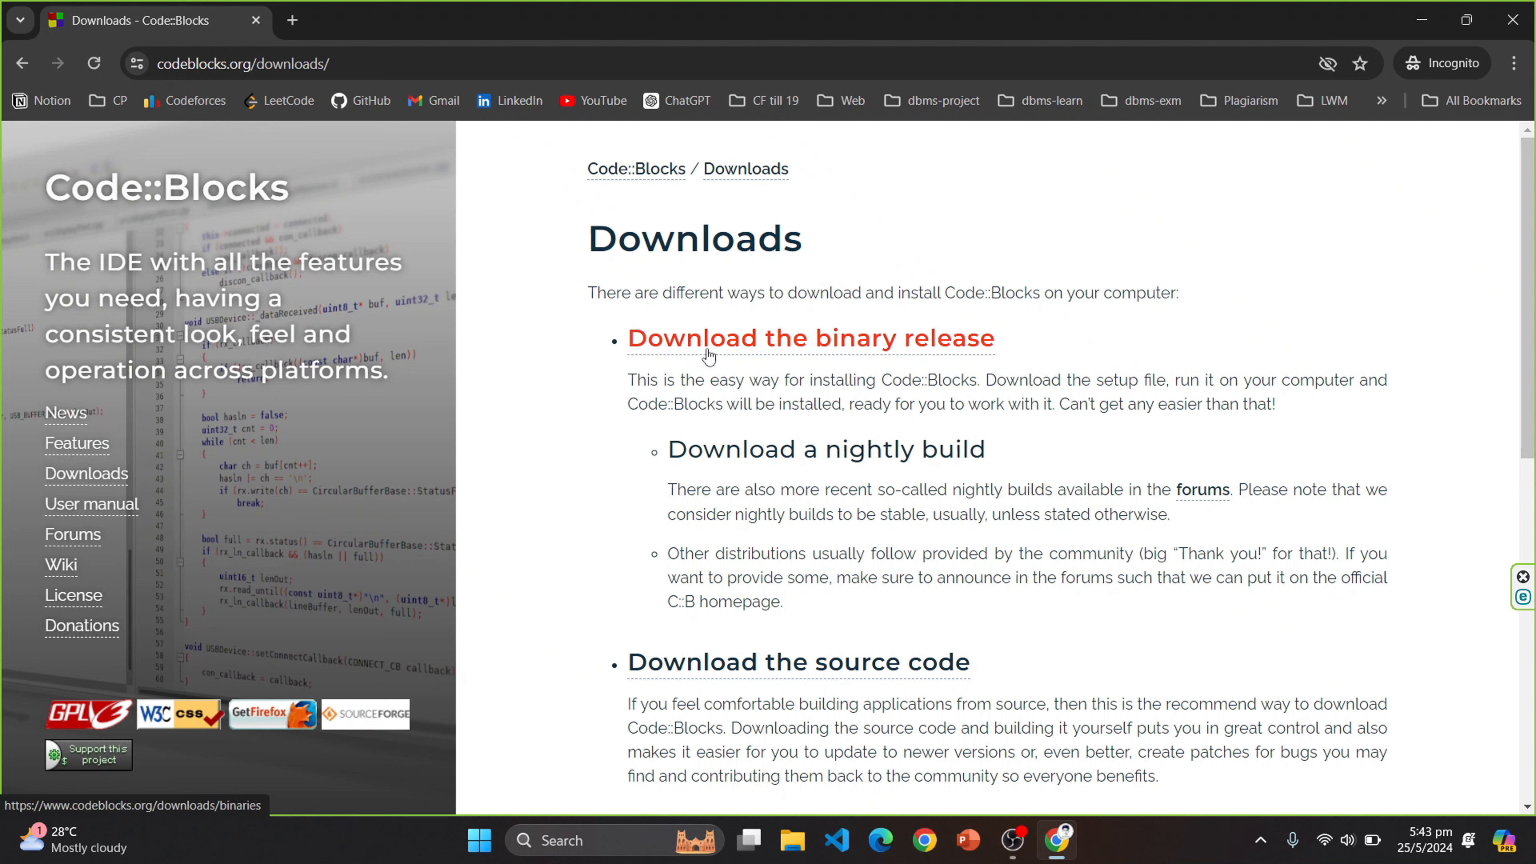
{"action": "left_click", "coordinate": [816, 352]}
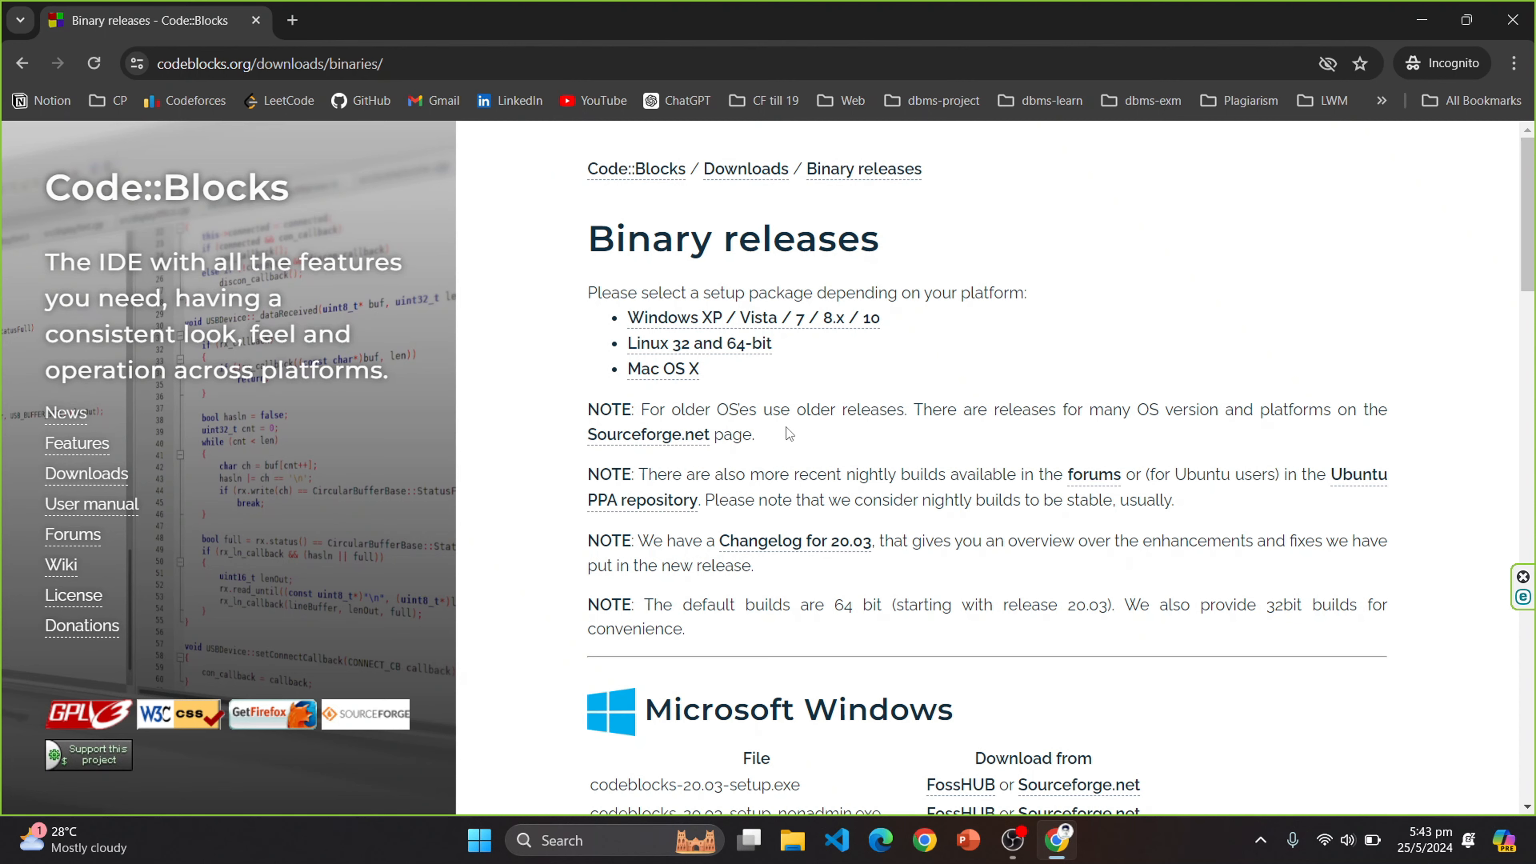
{"action": "scroll", "coordinate": [813, 523], "scroll_direction": "down", "scroll_amount": 10}
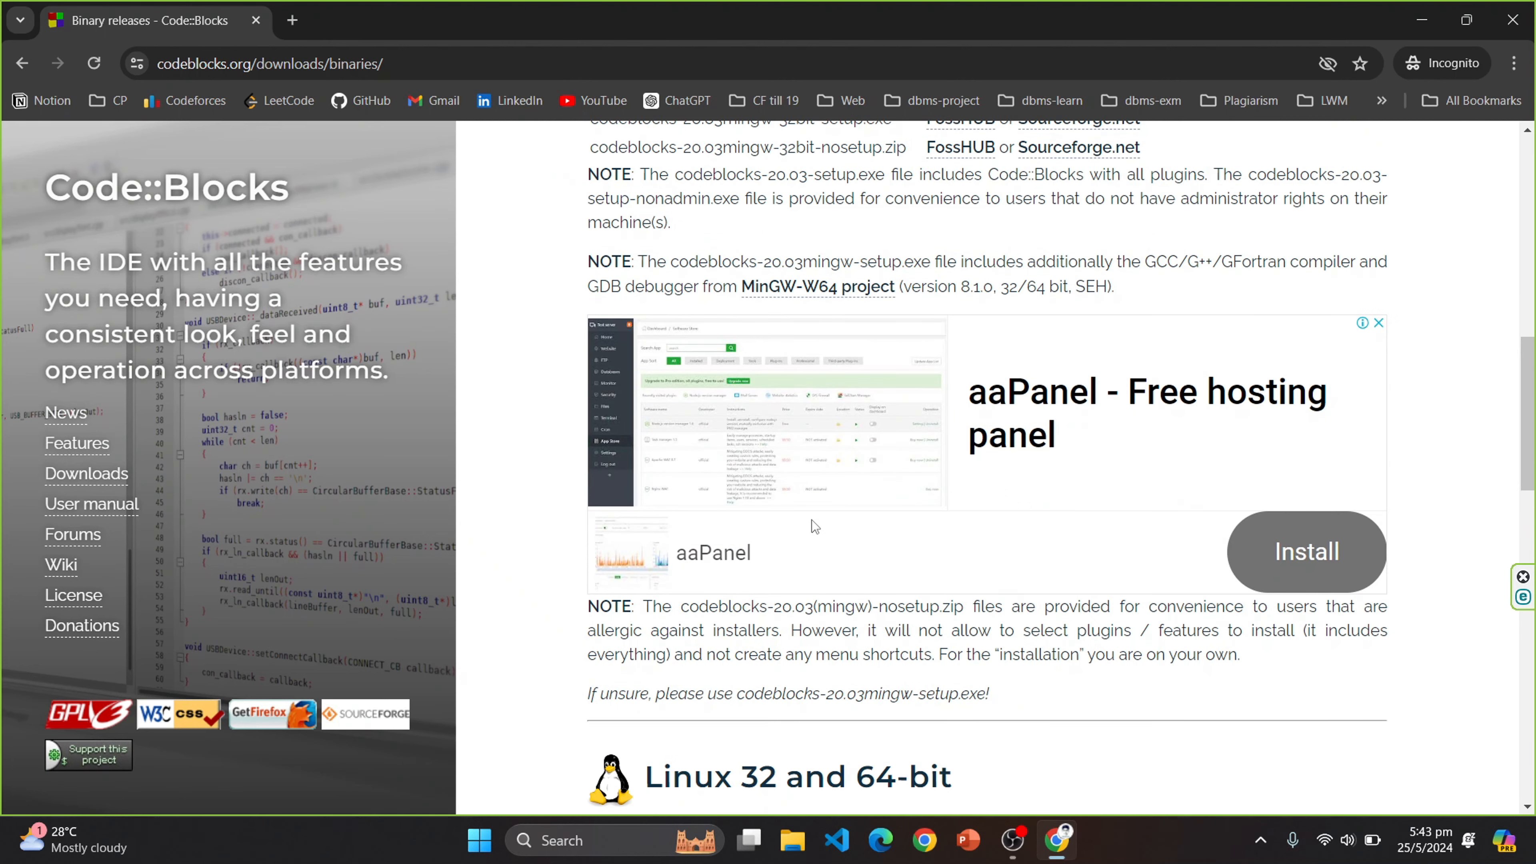
{"action": "scroll", "coordinate": [813, 523], "scroll_direction": "up", "scroll_amount": 7}
{"action": "scroll", "coordinate": [813, 522], "scroll_direction": "down", "scroll_amount": 5}
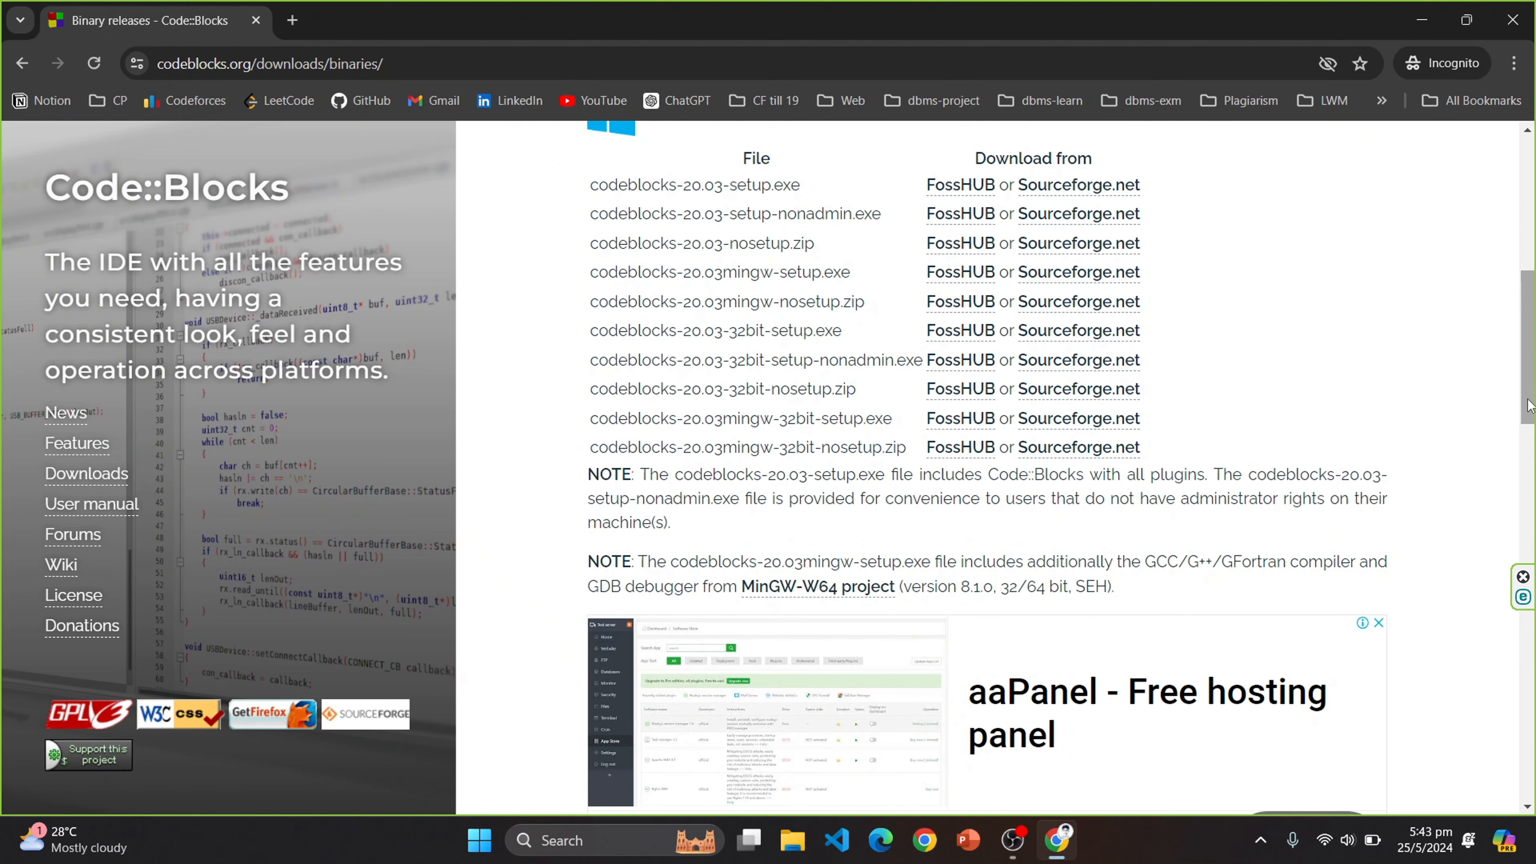
{"action": "scroll", "coordinate": [678, 314], "scroll_direction": "up", "scroll_amount": 2}
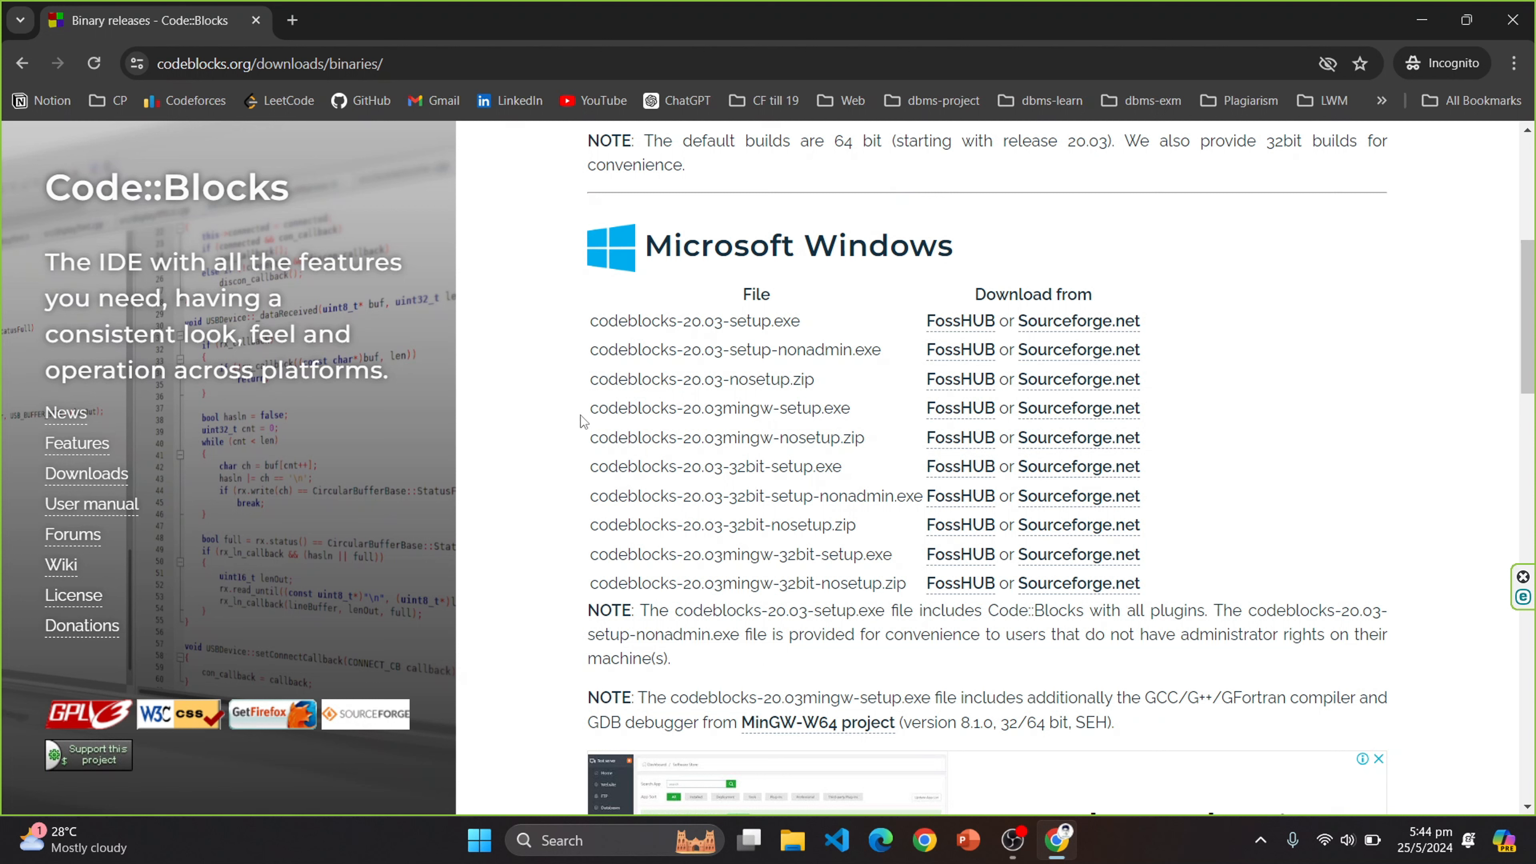
{"action": "left_click_drag", "start_coordinate": [580, 416], "coordinate": [852, 412]}
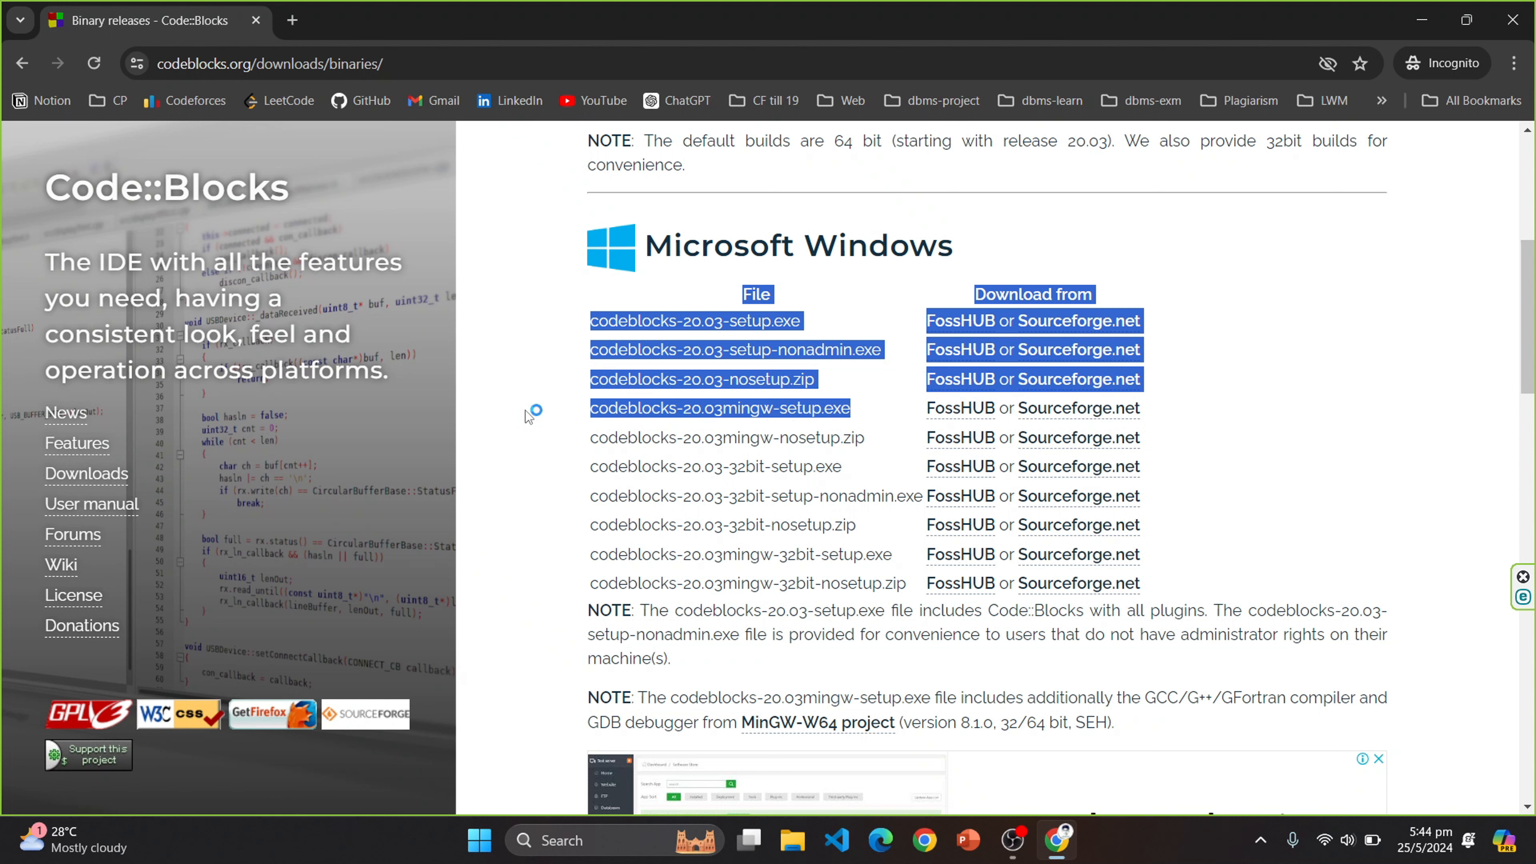
{"action": "left_click", "coordinate": [541, 414]}
{"action": "left_click_drag", "start_coordinate": [576, 413], "coordinate": [853, 413]}
{"action": "left_click", "coordinate": [575, 422]}
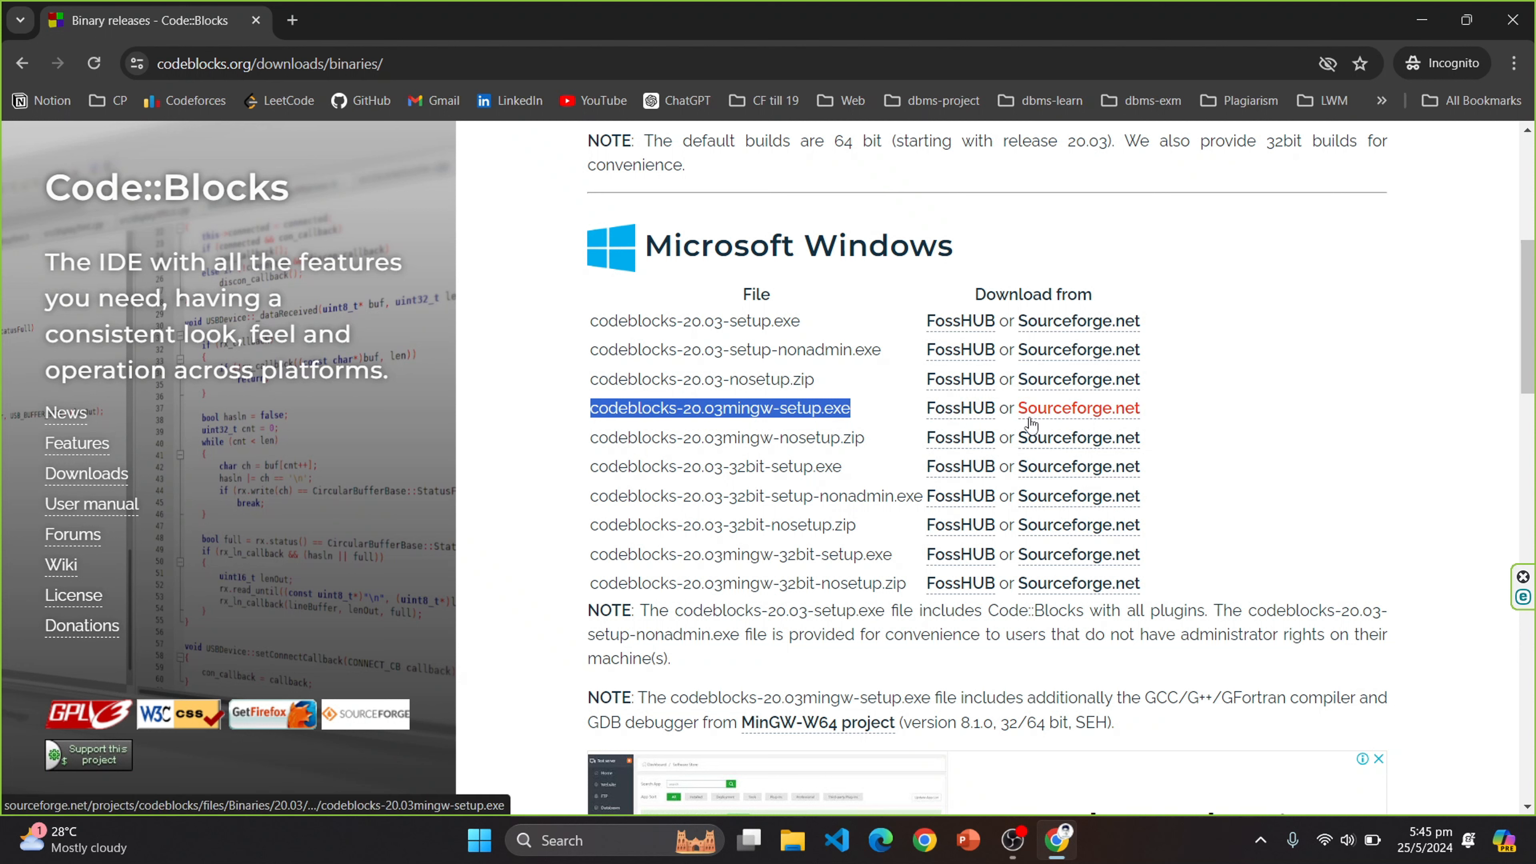
{"action": "left_click", "coordinate": [854, 415]}
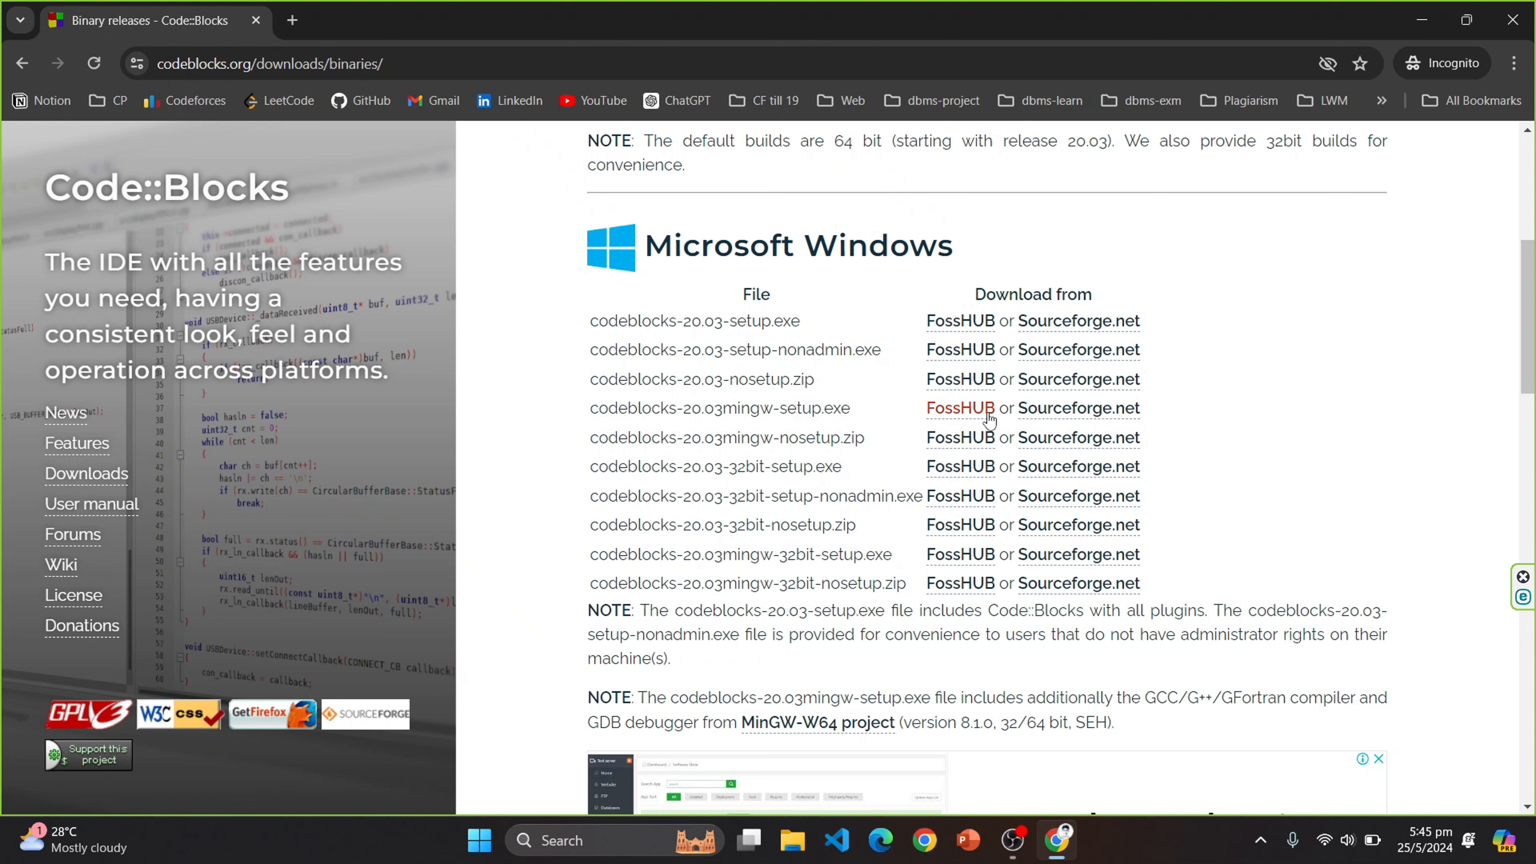
Step: Download codeblocks-20.03mingw-setup.exe from Sourceforge.net and save it in the Downloads folder
{"action": "left_click", "coordinate": [1050, 418]}
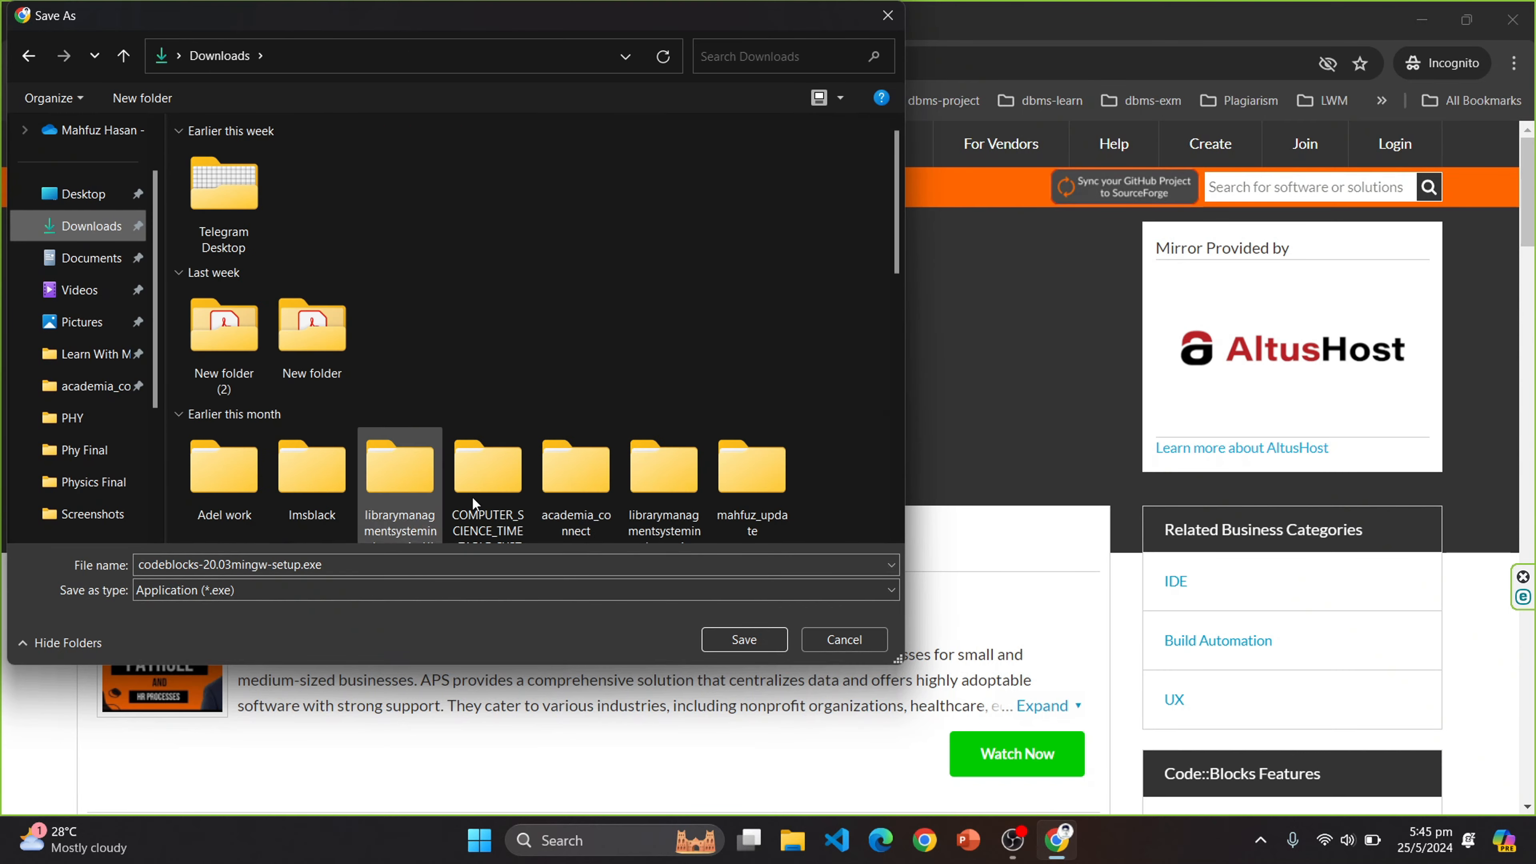
{"action": "left_click", "coordinate": [744, 639]}
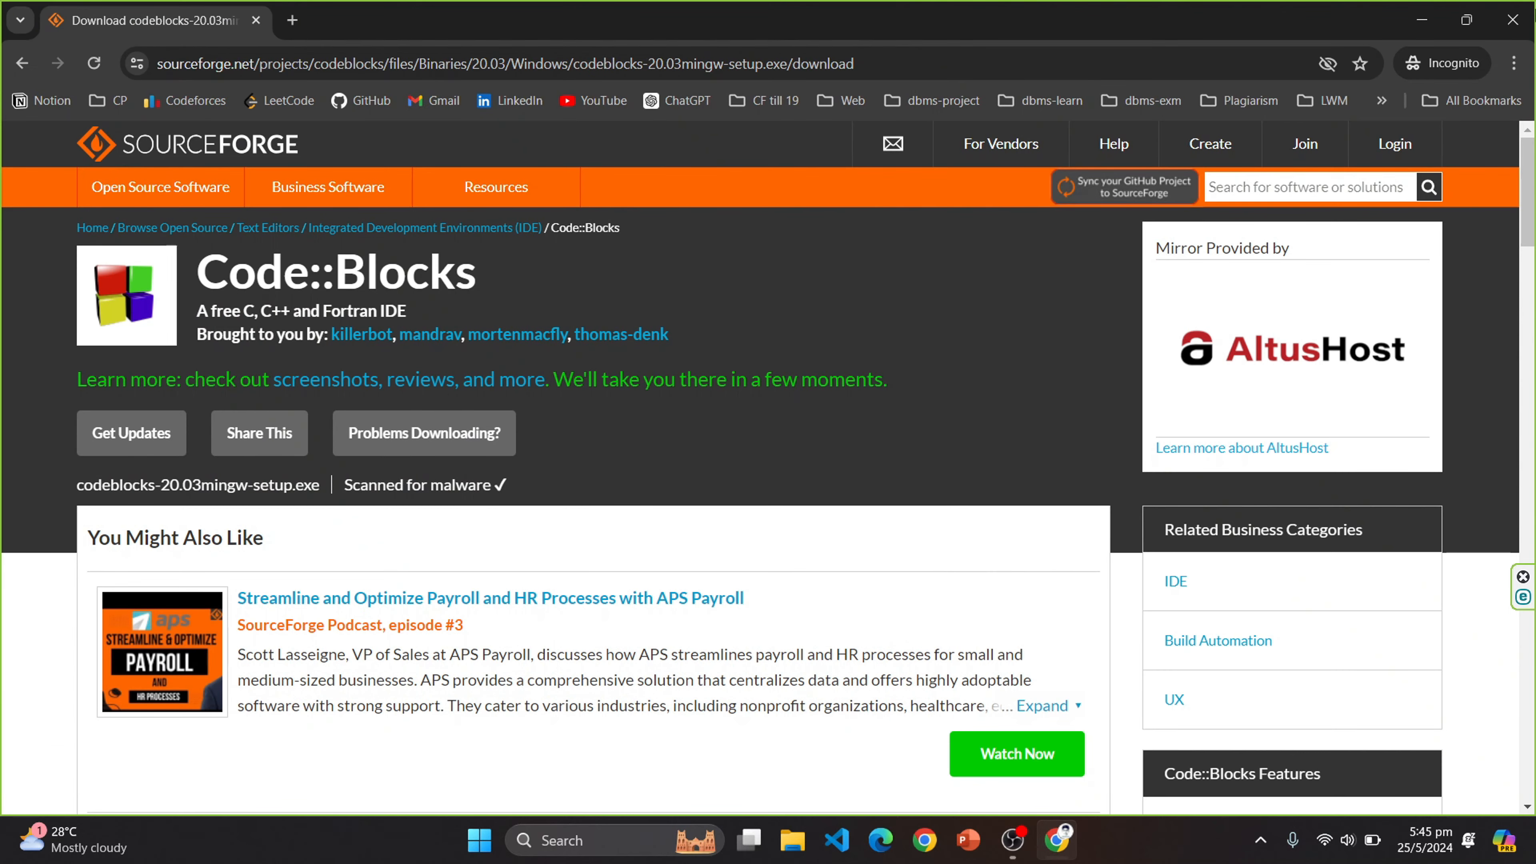
Step: Run the downloaded codeblocks-20.03mingw-setup.exe installer and minimize the browser window
{"action": "left_click", "coordinate": [1372, 68]}
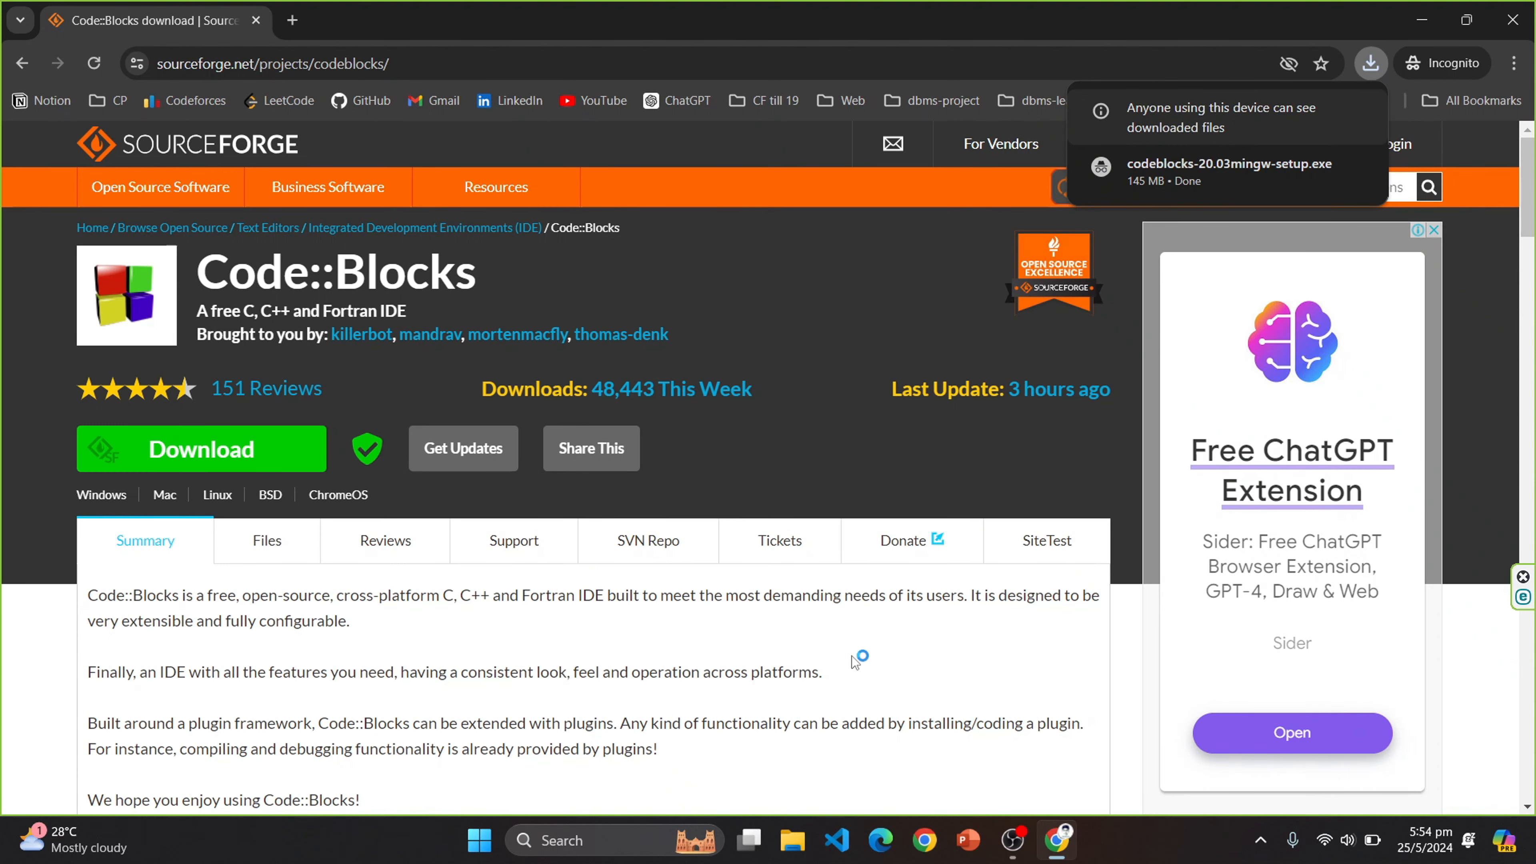
{"action": "mouse_move", "coordinate": [1173, 177]}
{"action": "left_click", "coordinate": [1259, 169]}
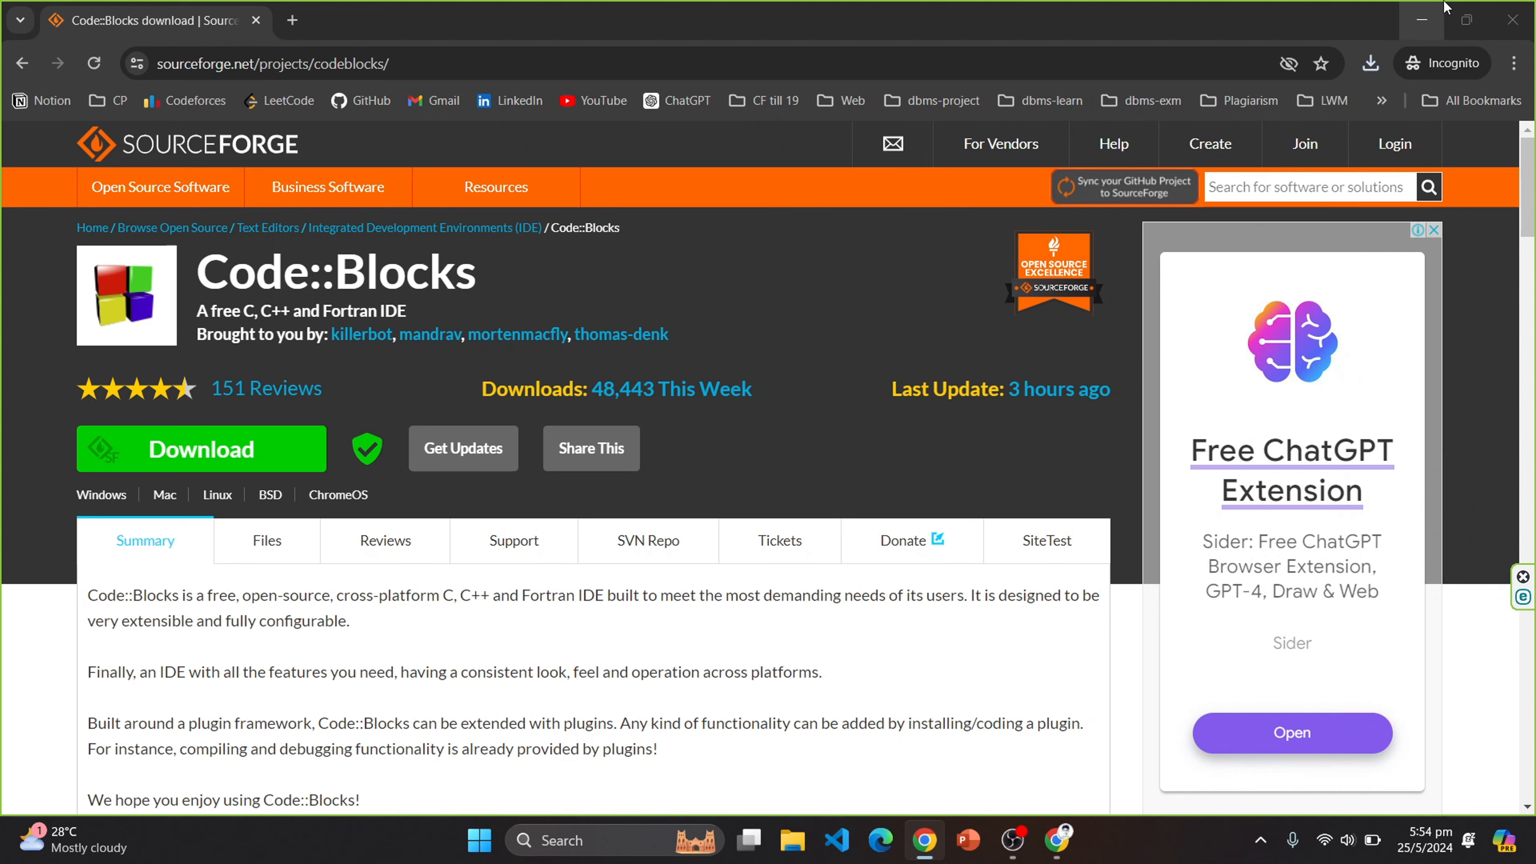
{"action": "left_click", "coordinate": [1421, 20]}
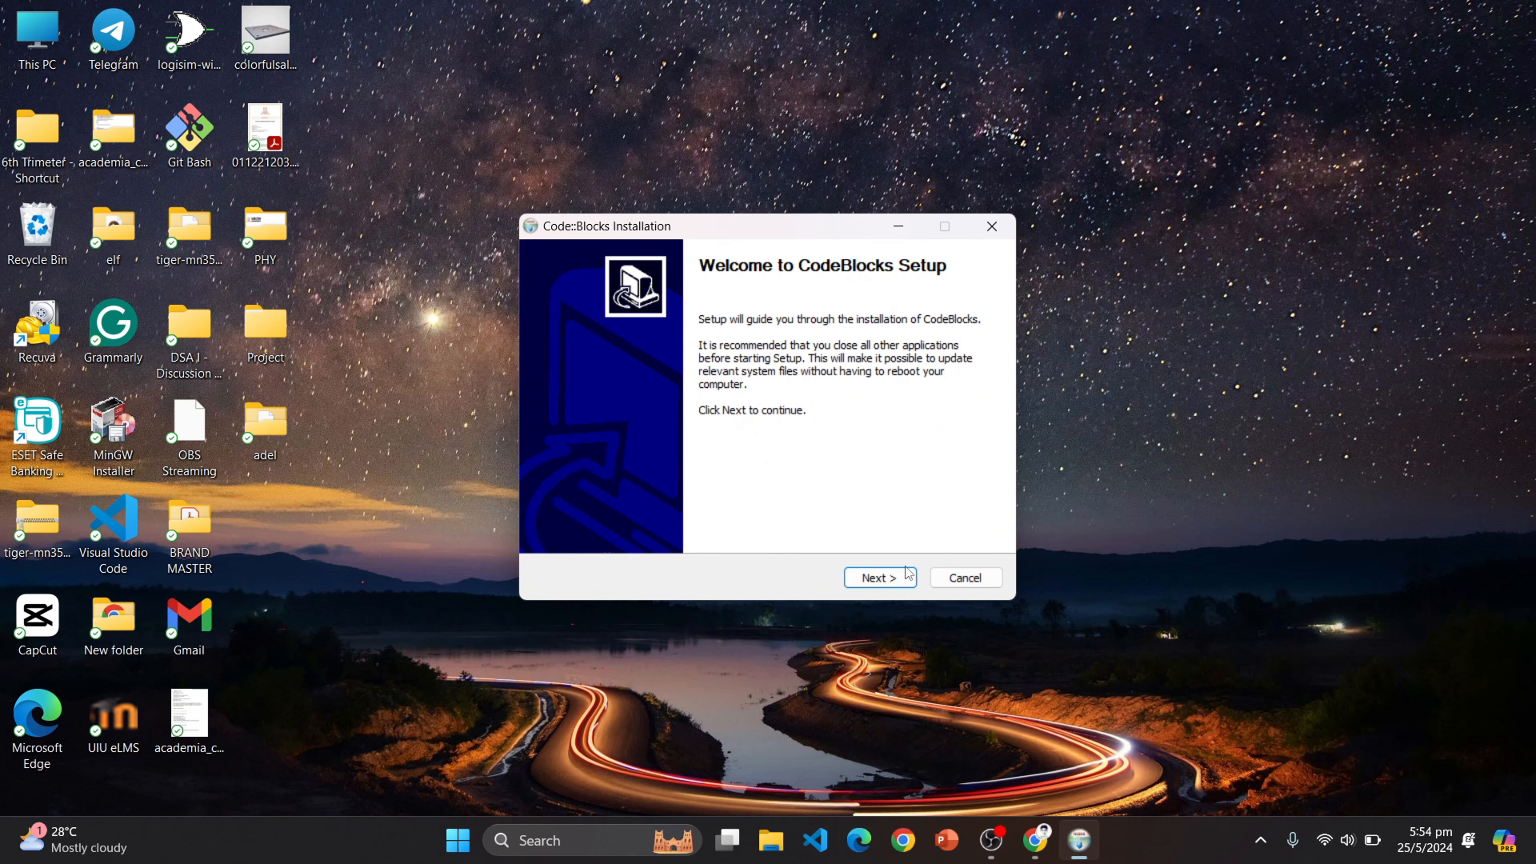
Step: Accept the license agreement and install CodeBlocks with the Full component set in C:\Program Files\CodeBlocks
{"action": "left_click", "coordinate": [880, 577]}
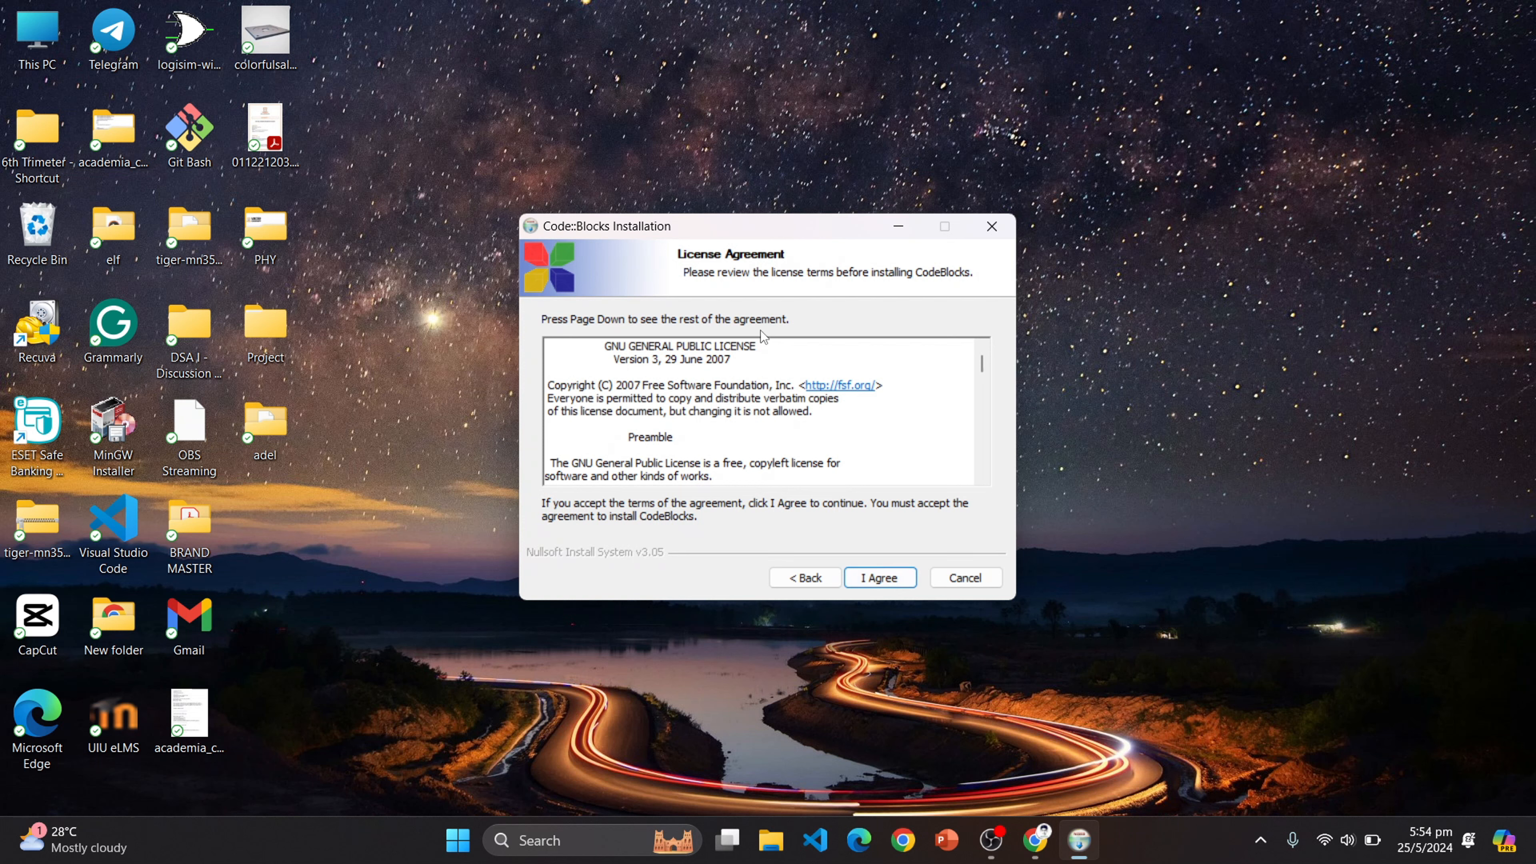
{"action": "scroll", "coordinate": [822, 470], "scroll_direction": "down", "scroll_amount": 3}
{"action": "scroll", "coordinate": [822, 470], "scroll_direction": "up", "scroll_amount": 3}
{"action": "scroll", "coordinate": [794, 416], "scroll_direction": "down", "scroll_amount": 5}
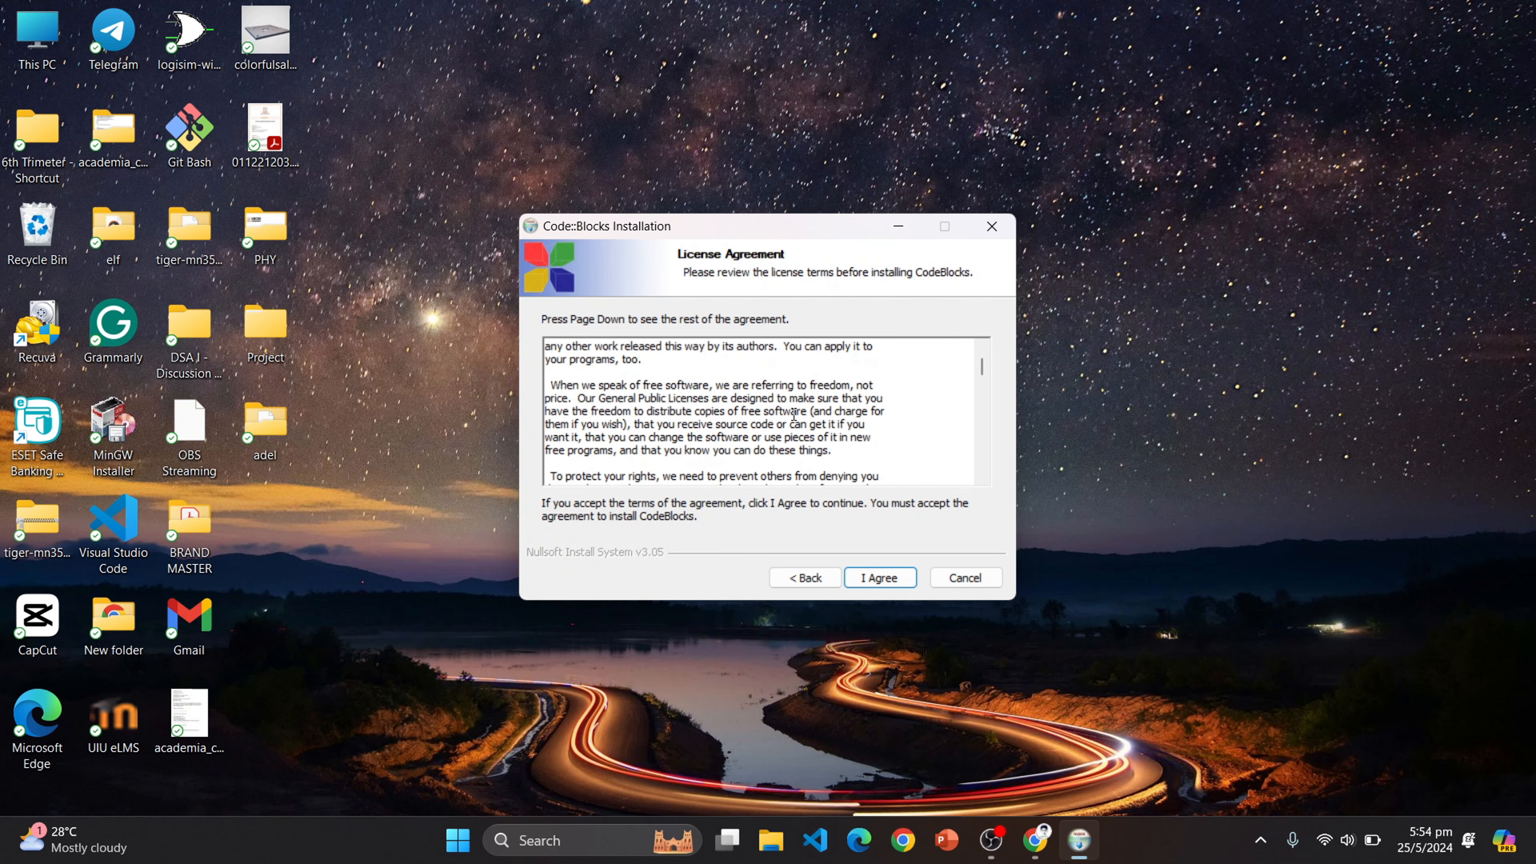
{"action": "left_click", "coordinate": [902, 581]}
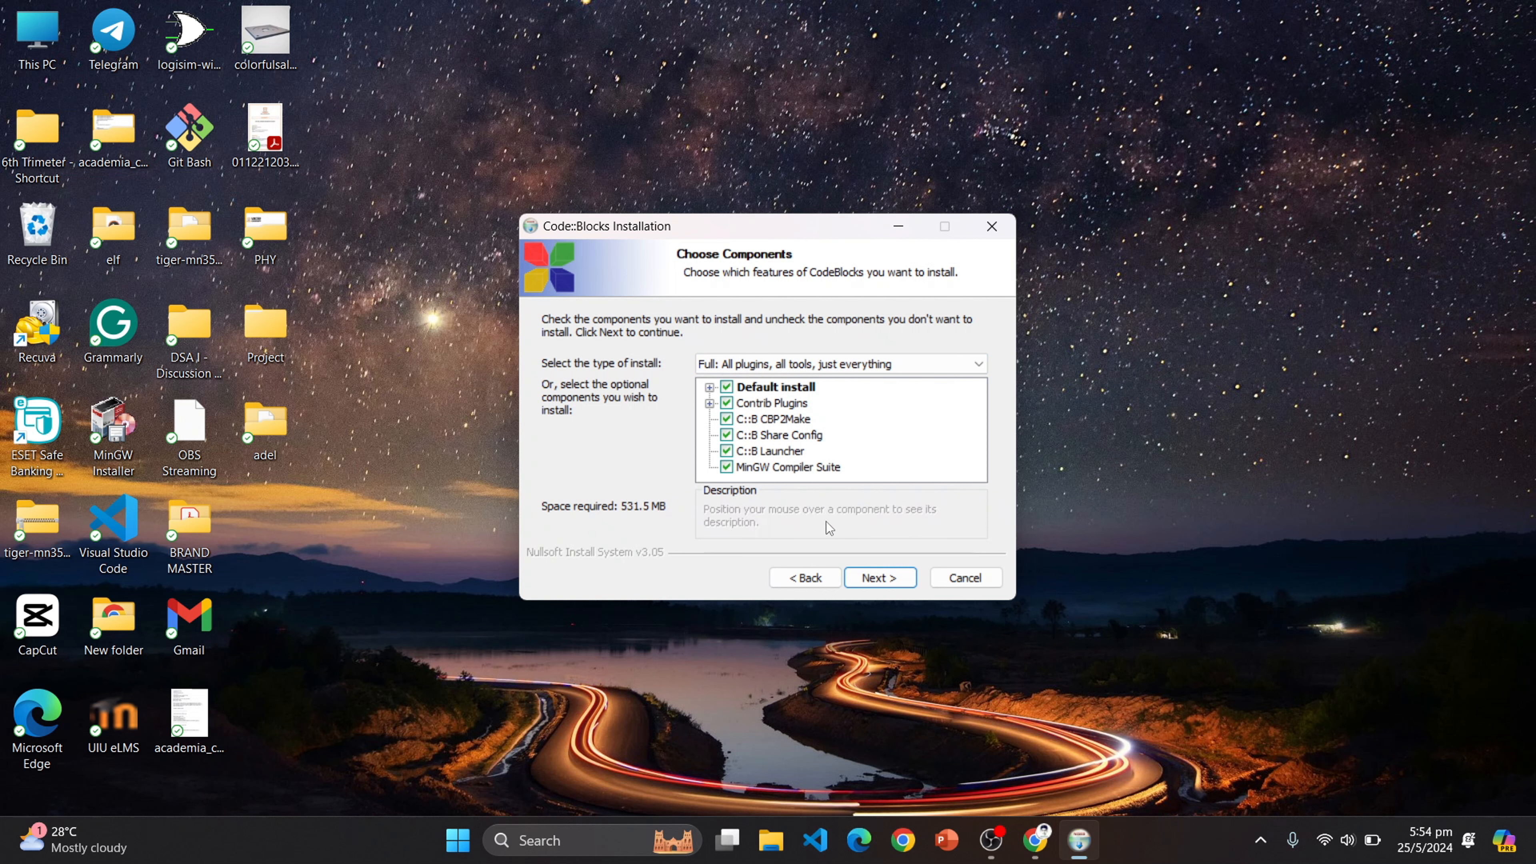
{"action": "left_click", "coordinate": [880, 577]}
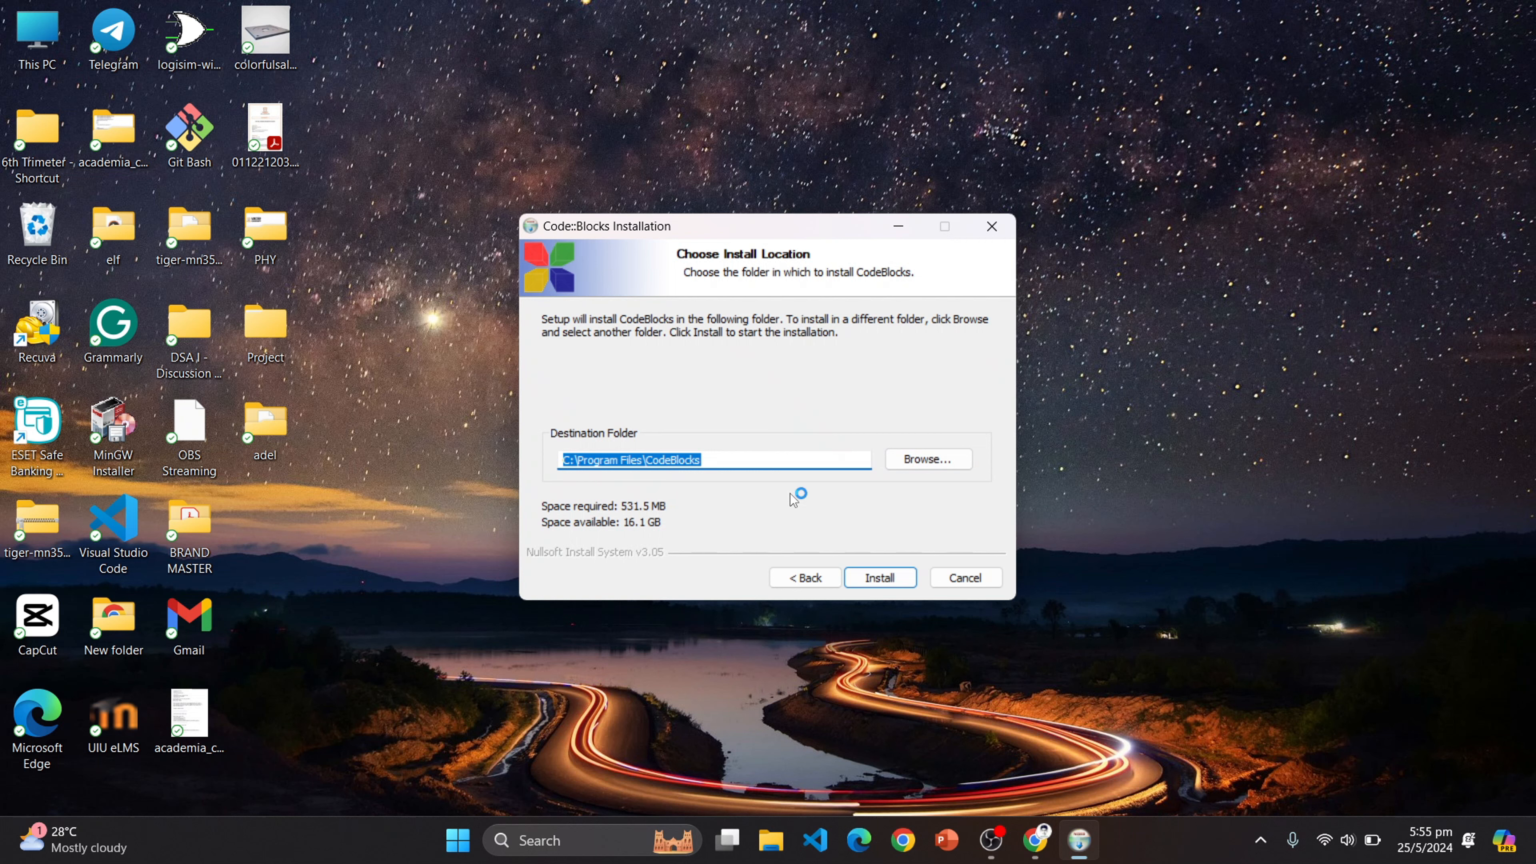
{"action": "left_click", "coordinate": [901, 577]}
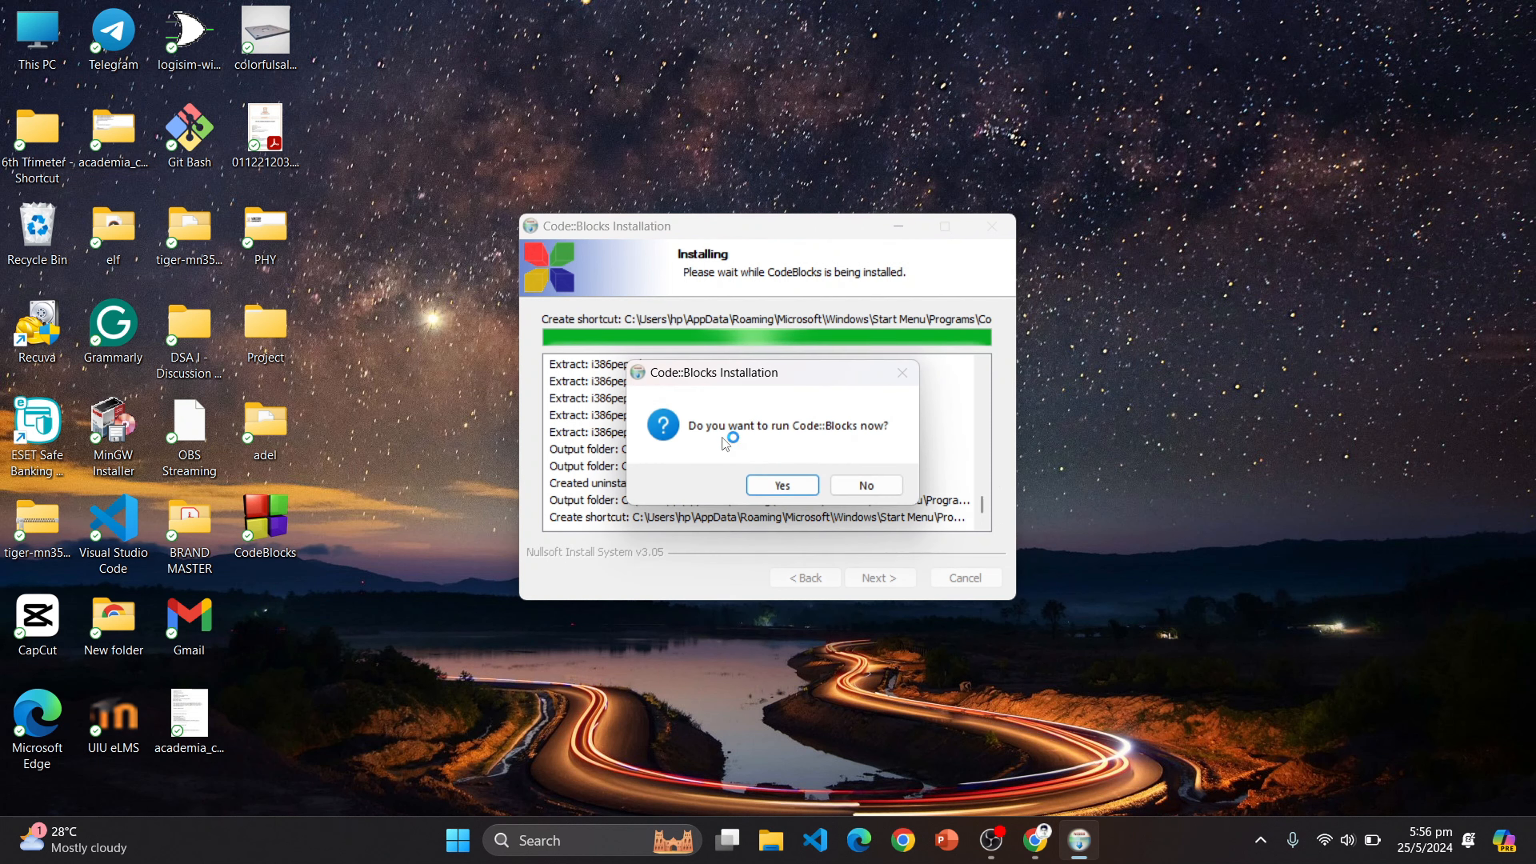
Step: Have the installer run Code::Blocks, finish the setup wizard and close the Code::Blocks window
{"action": "left_click", "coordinate": [804, 486]}
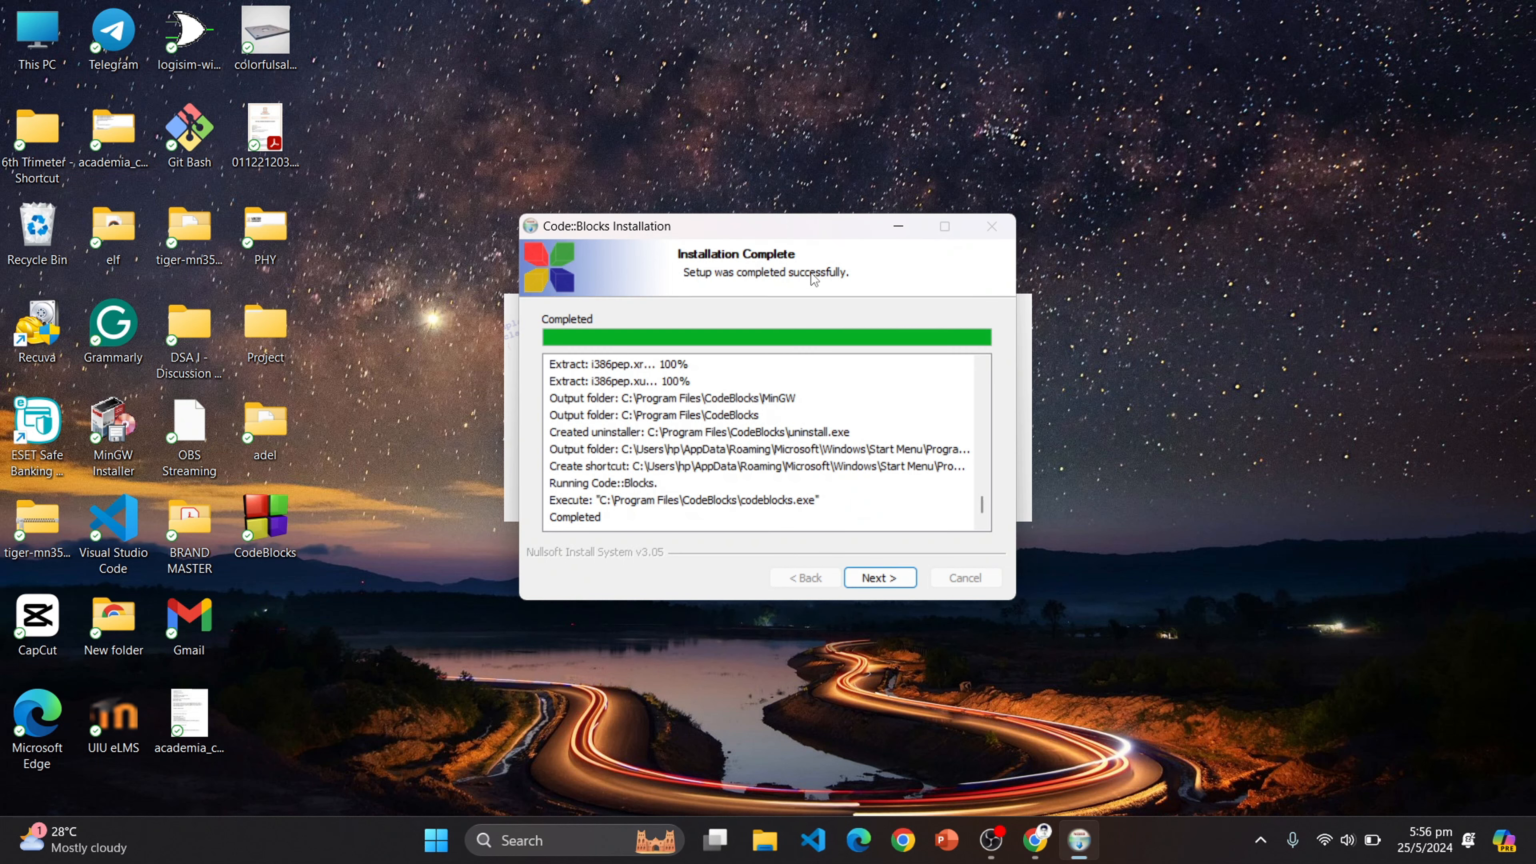
{"action": "left_click", "coordinate": [865, 573]}
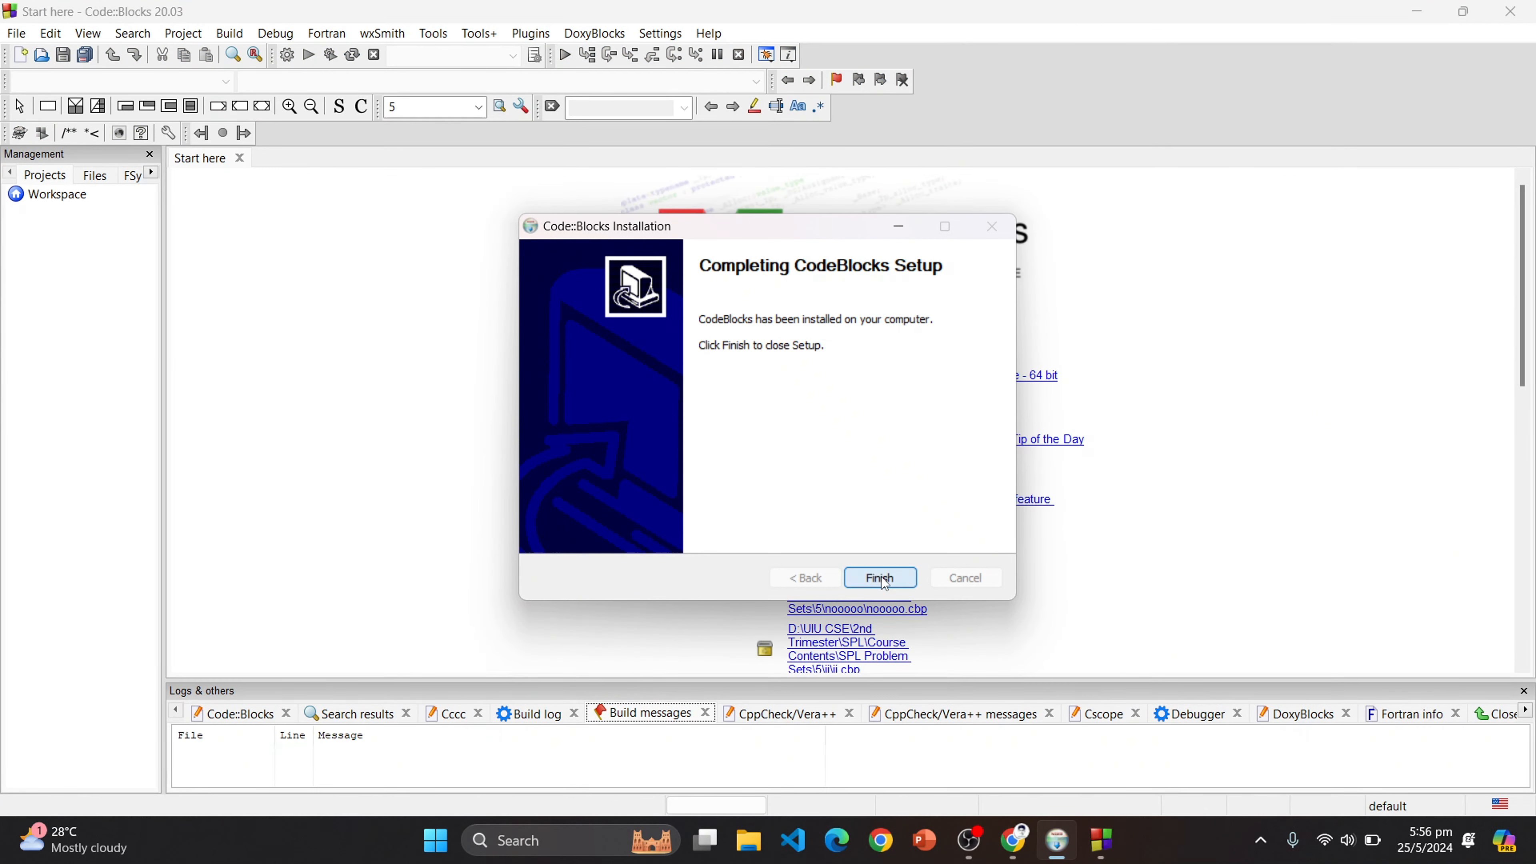
{"action": "left_click", "coordinate": [881, 576]}
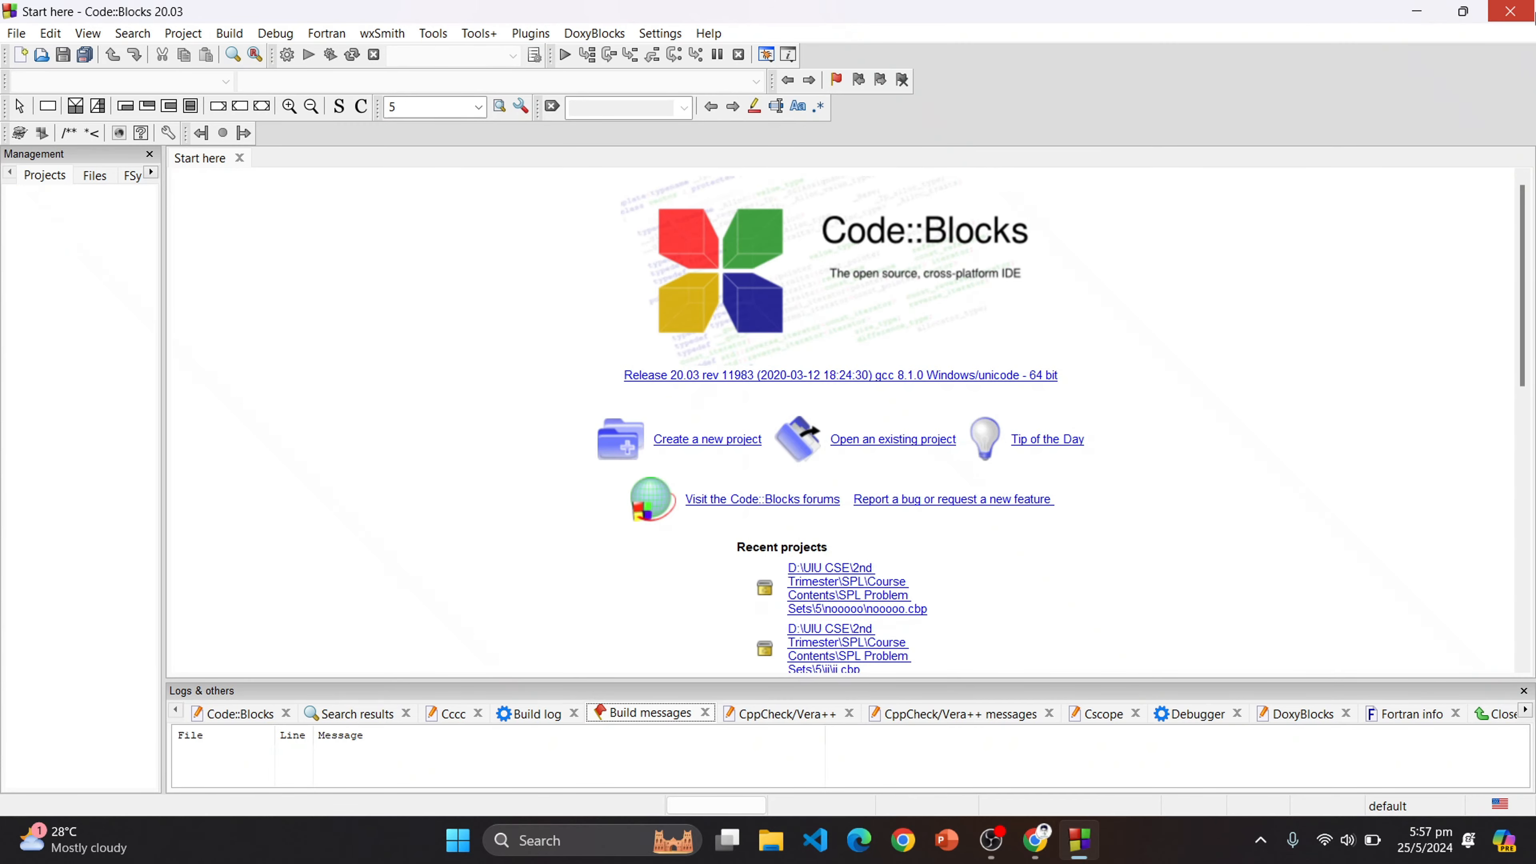
{"action": "left_click", "coordinate": [1510, 11]}
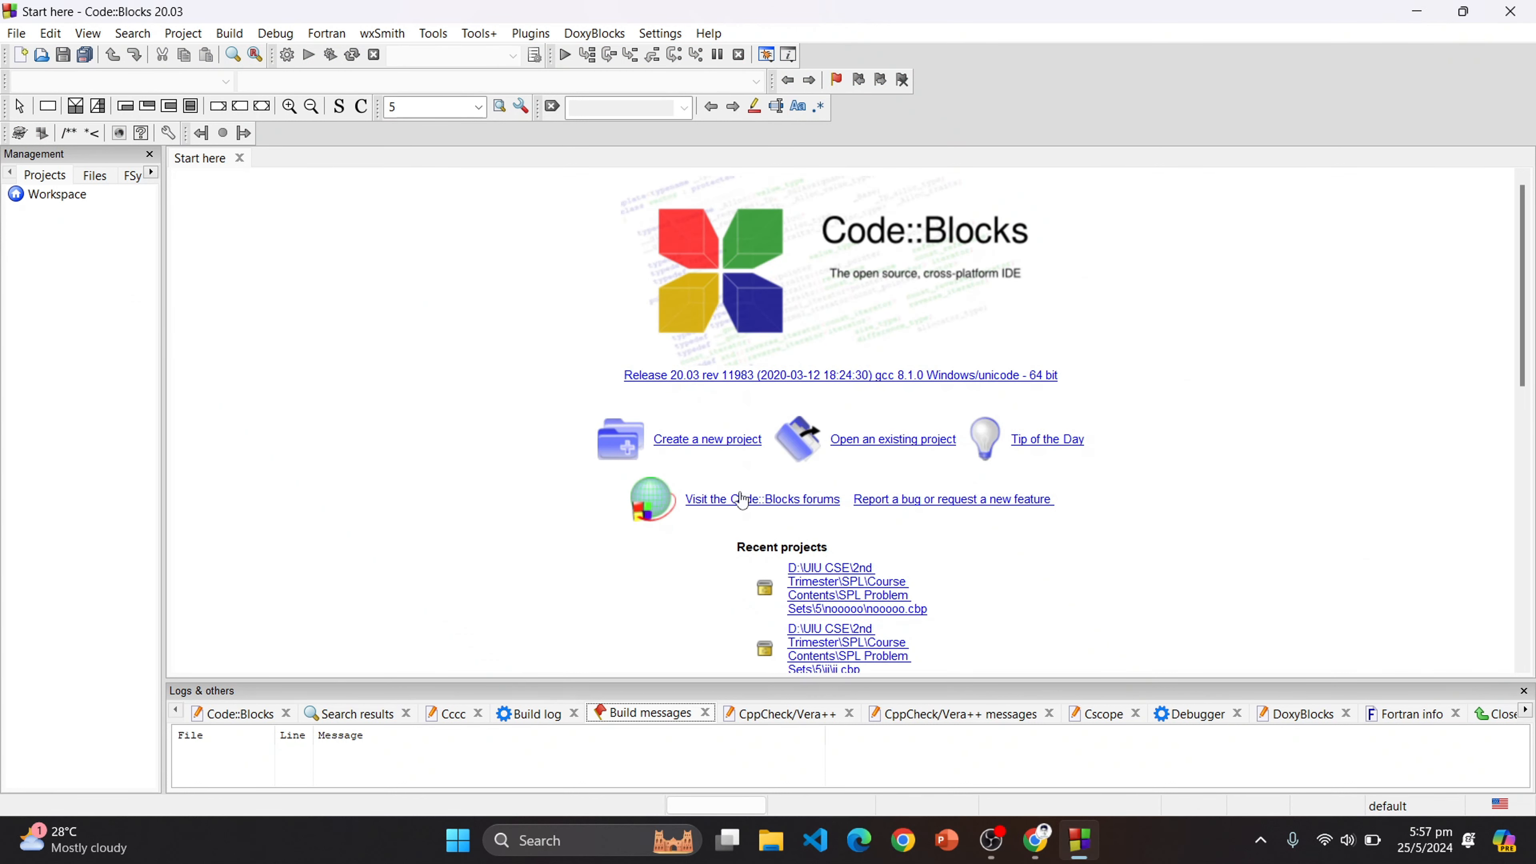
Step: Create a new project in Code::Blocks from the Console application template with C as the language
{"action": "left_click", "coordinate": [709, 445]}
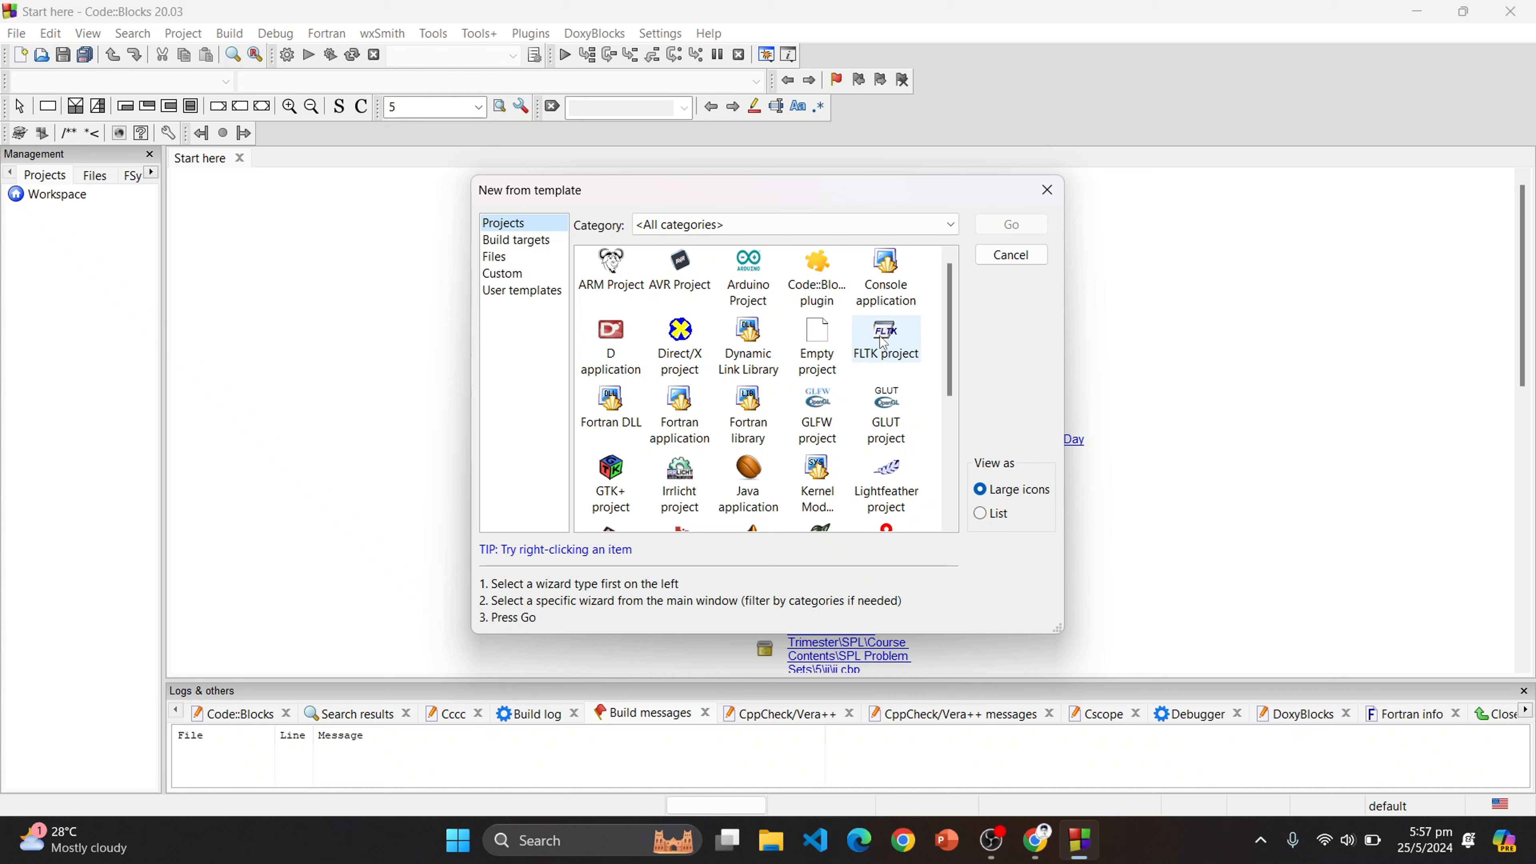
{"action": "left_click", "coordinate": [886, 301]}
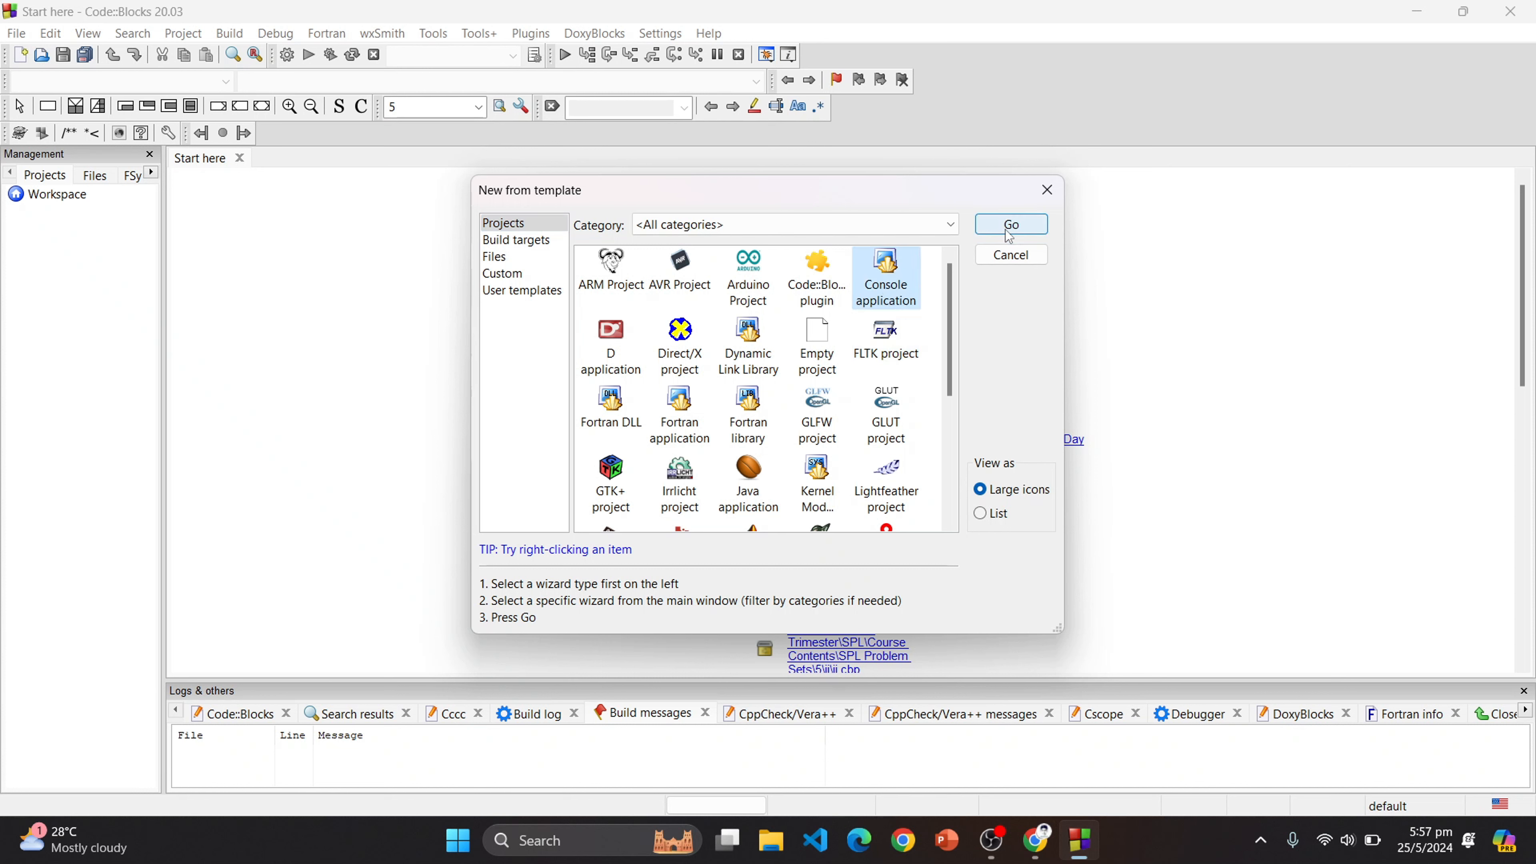
{"action": "left_click", "coordinate": [1010, 225]}
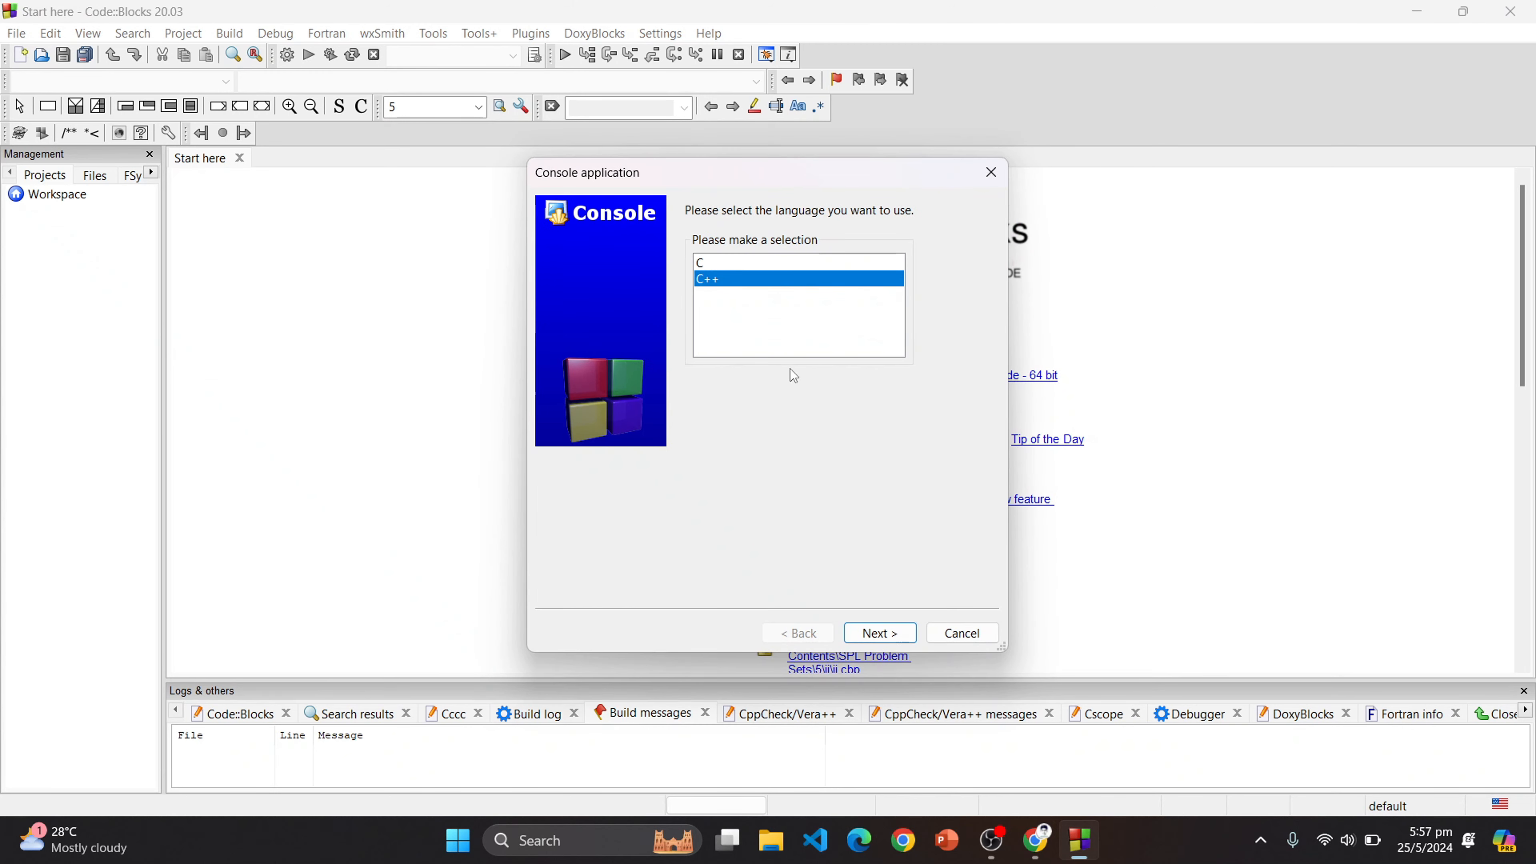
{"action": "key", "text": "Up"}
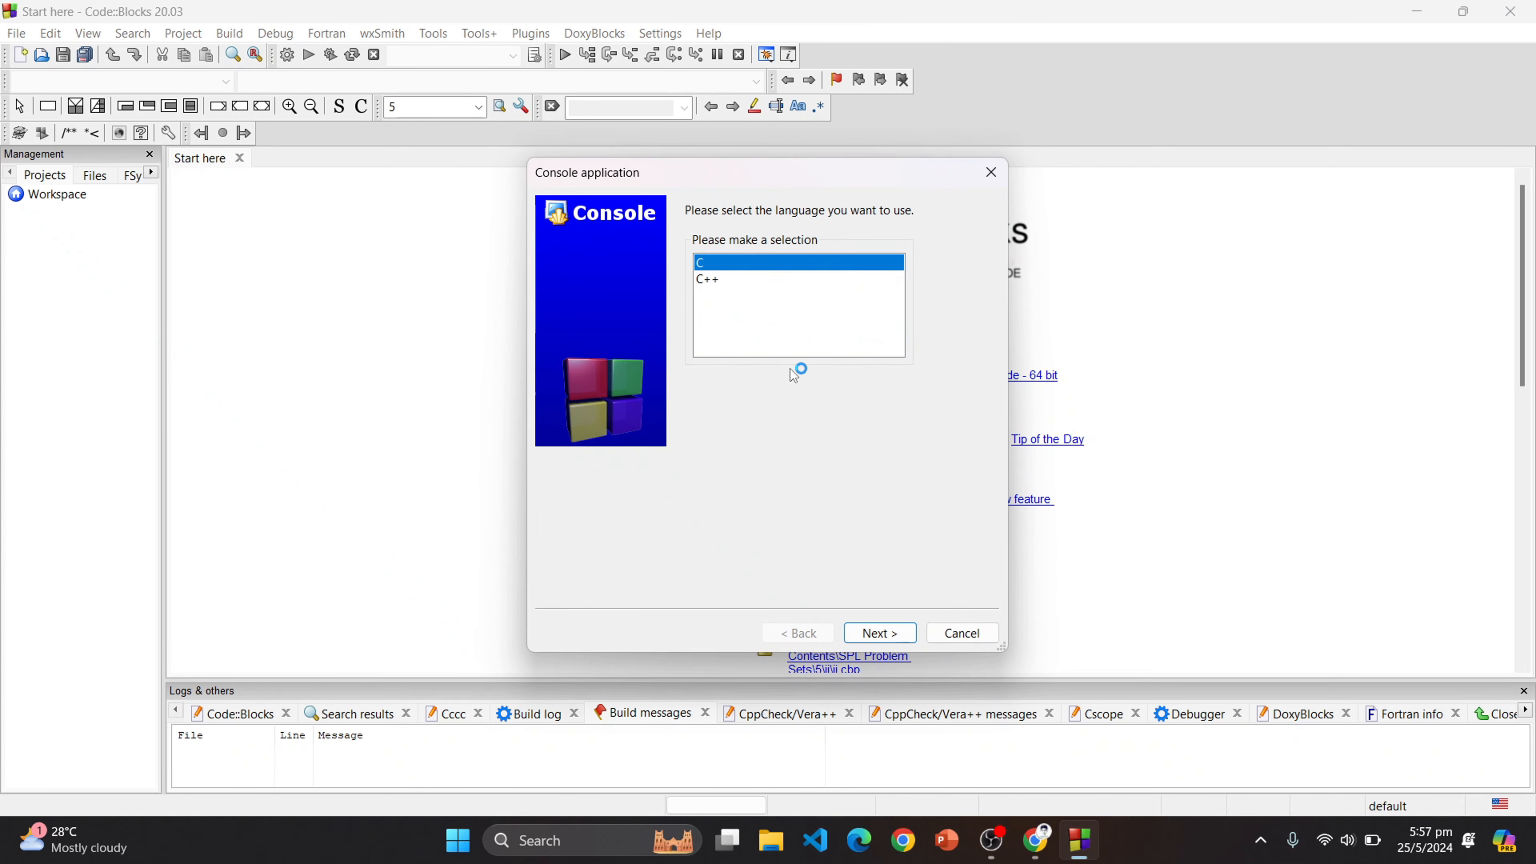
{"action": "left_click", "coordinate": [895, 638]}
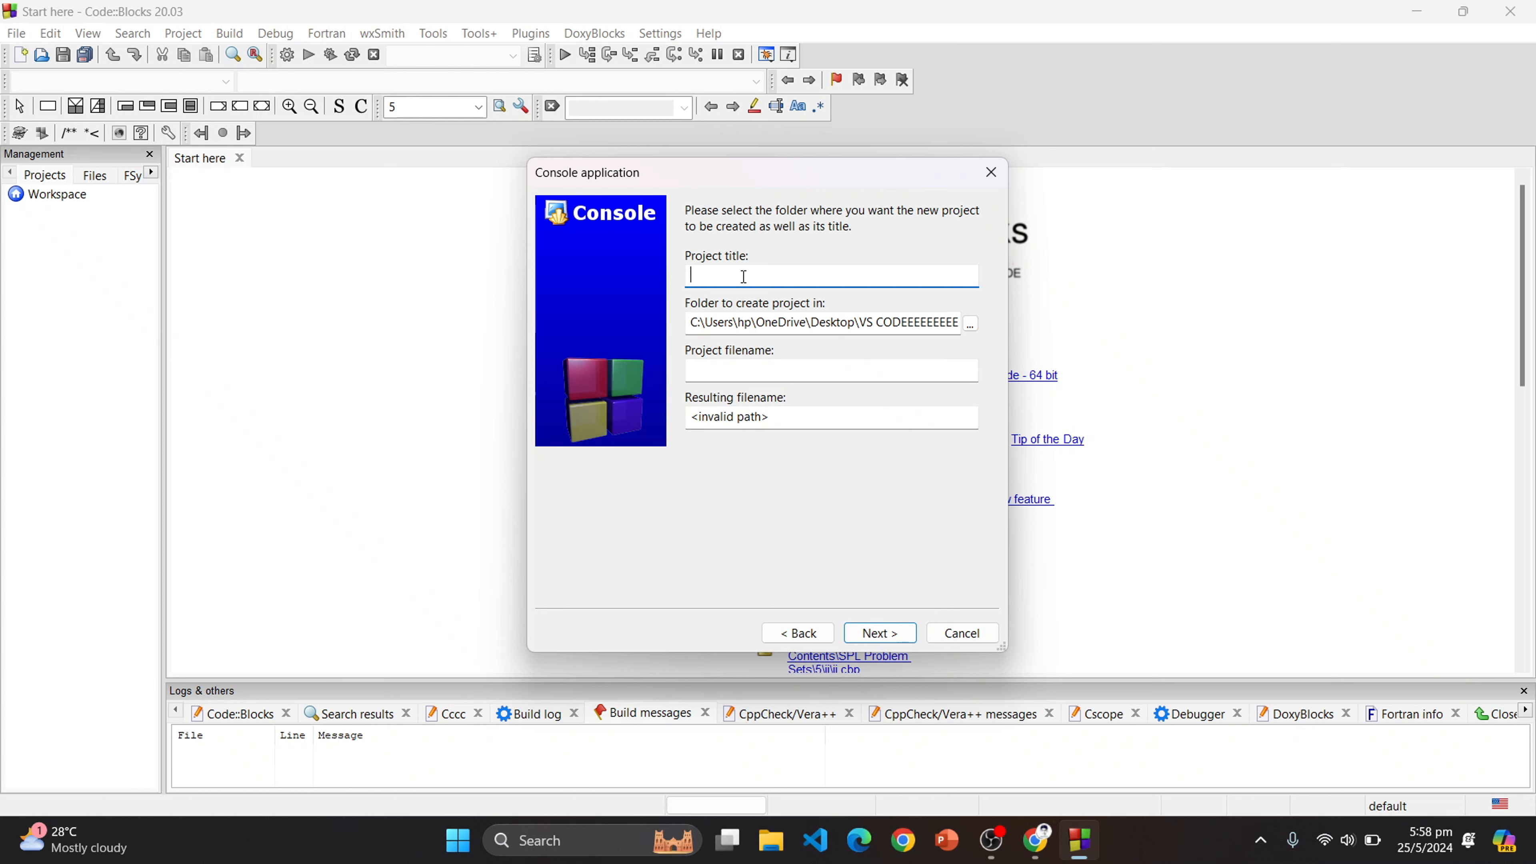
Step: Title the project lwm, place it in the pinned Learn With folder on drive D:, and finish with GNU GCC Compiler and both Debug and Release configurations
{"action": "type", "text": "lwm"}
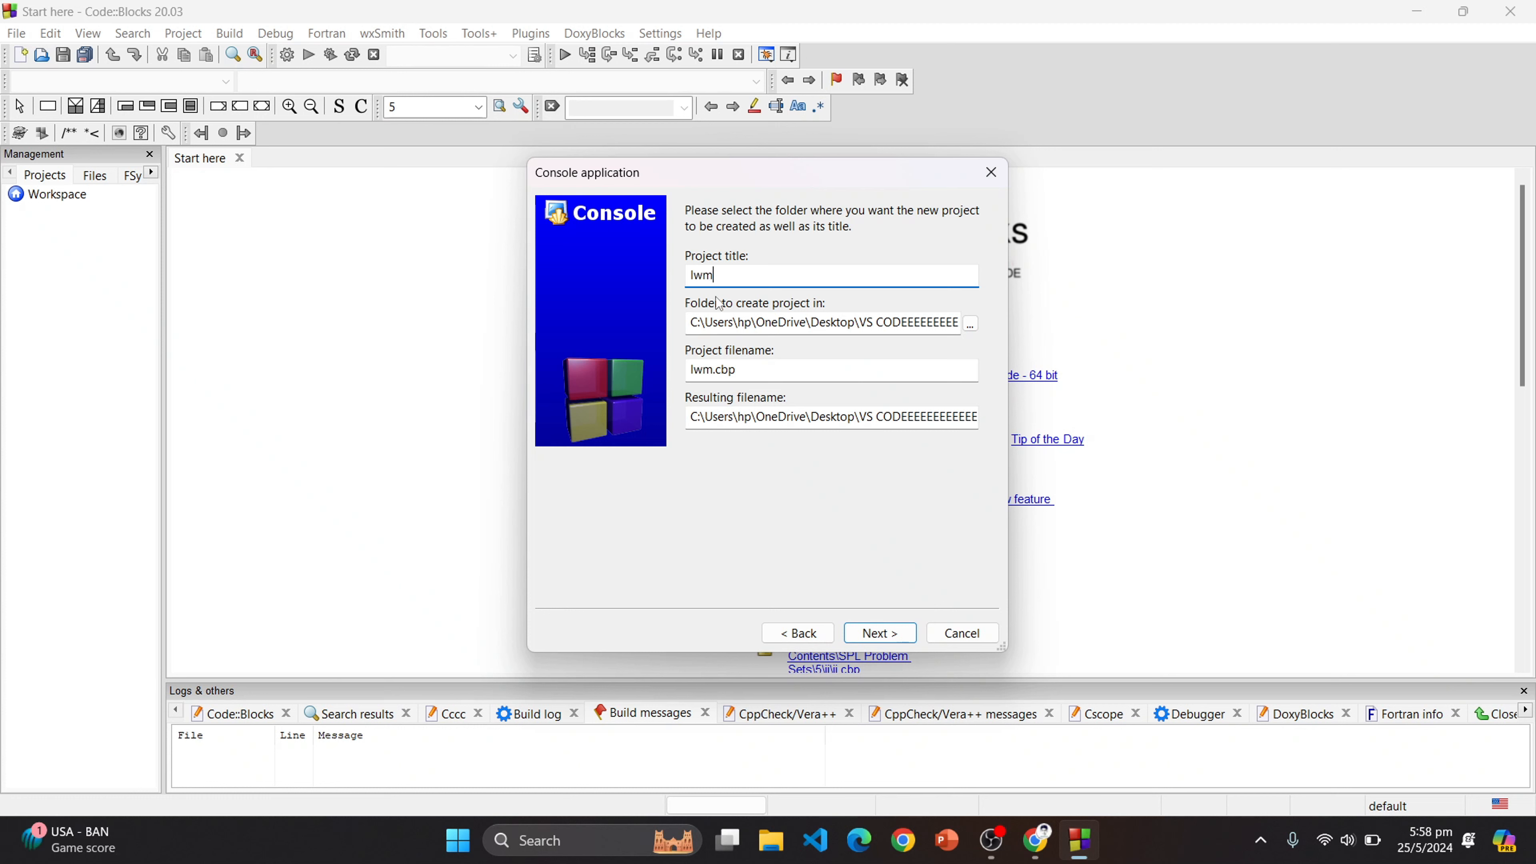
{"action": "left_click", "coordinate": [970, 325]}
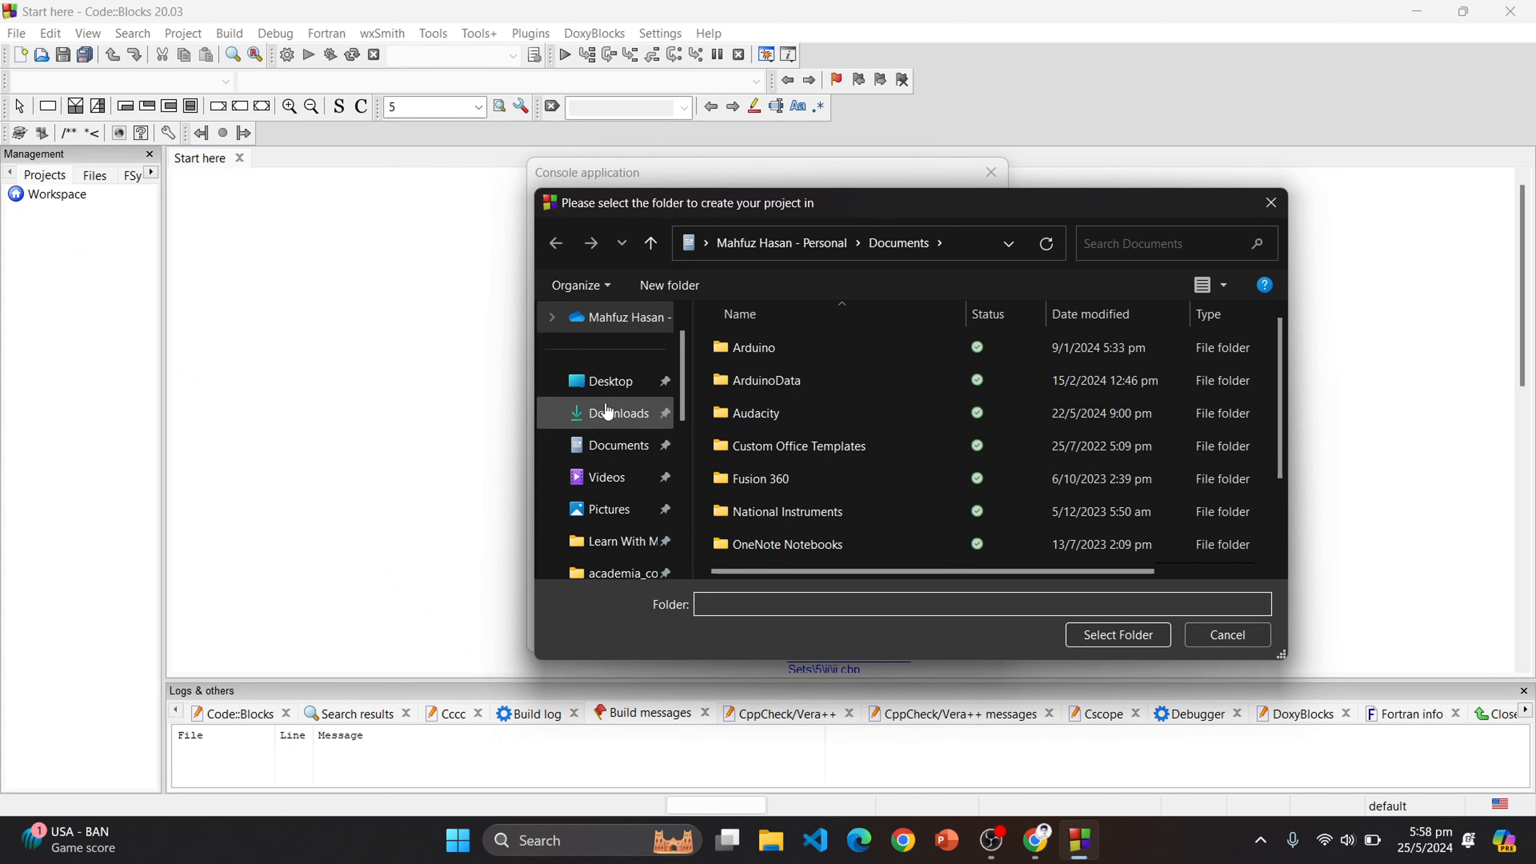
{"action": "left_click", "coordinate": [626, 540]}
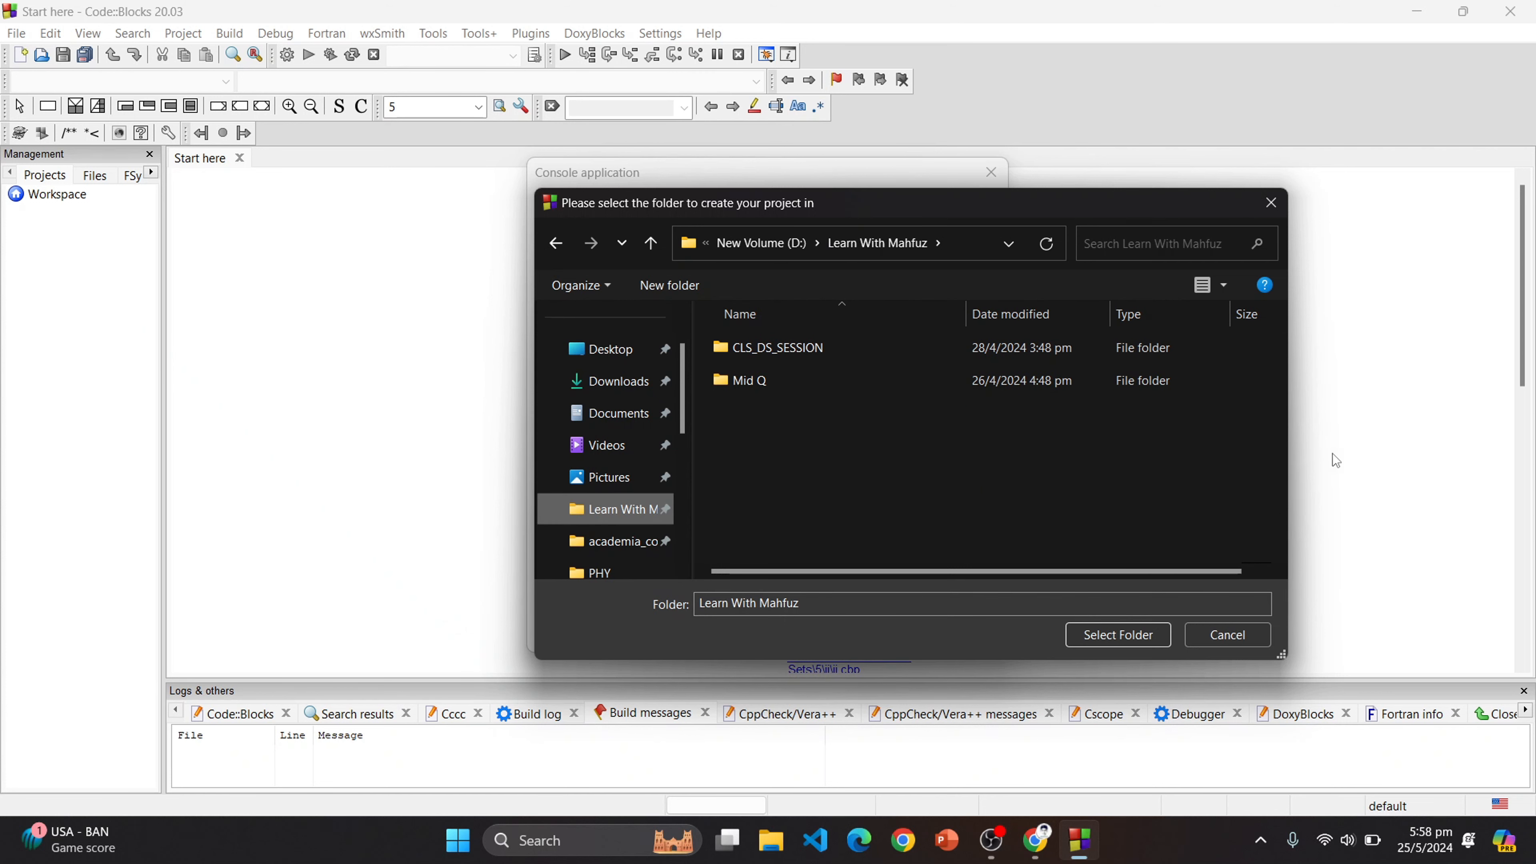
{"action": "left_click", "coordinate": [1134, 636]}
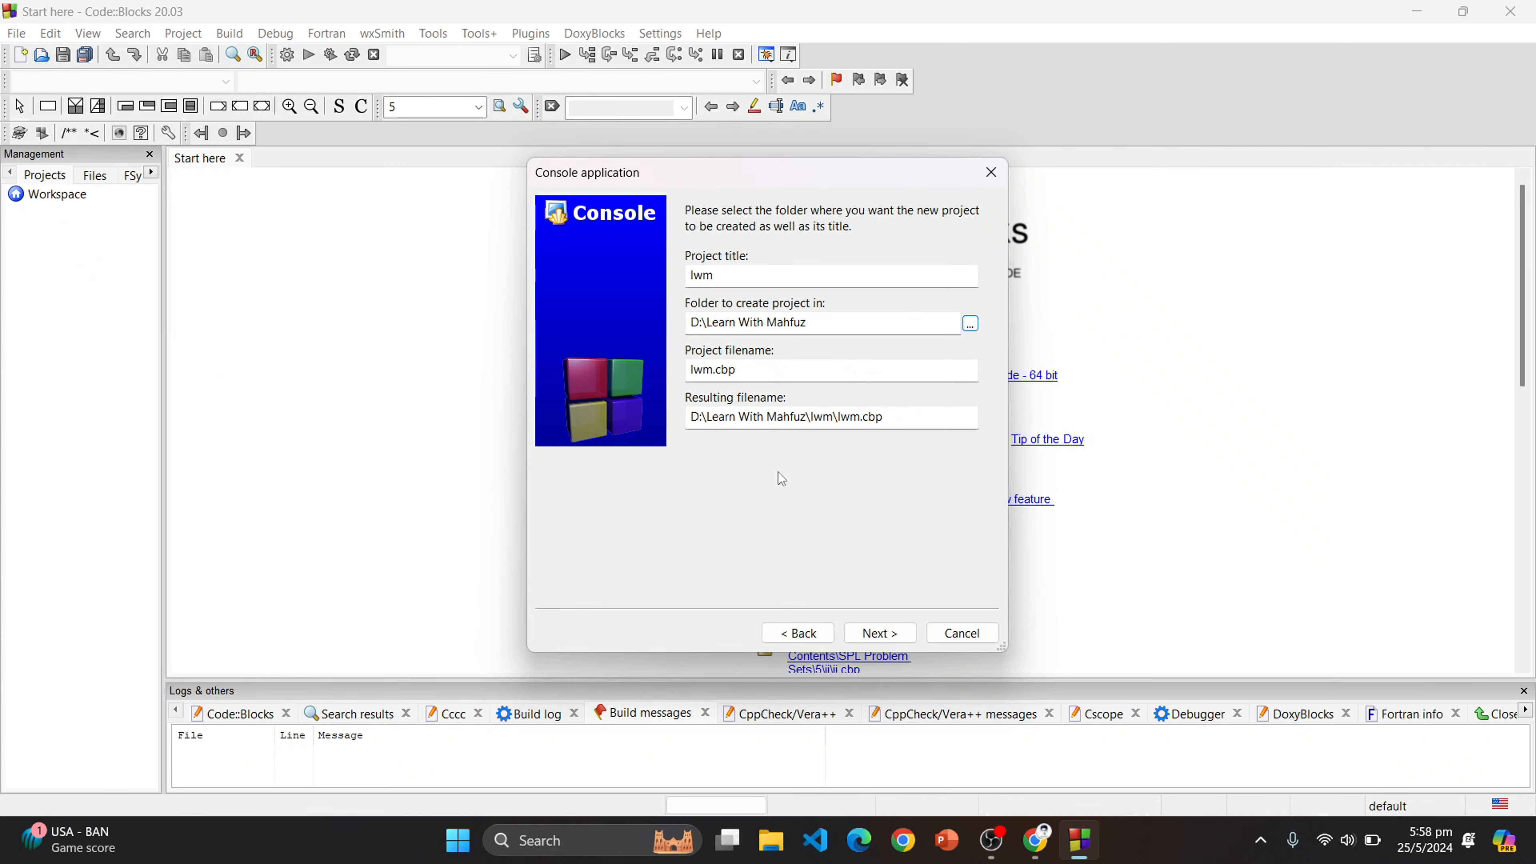
{"action": "left_click", "coordinate": [880, 633]}
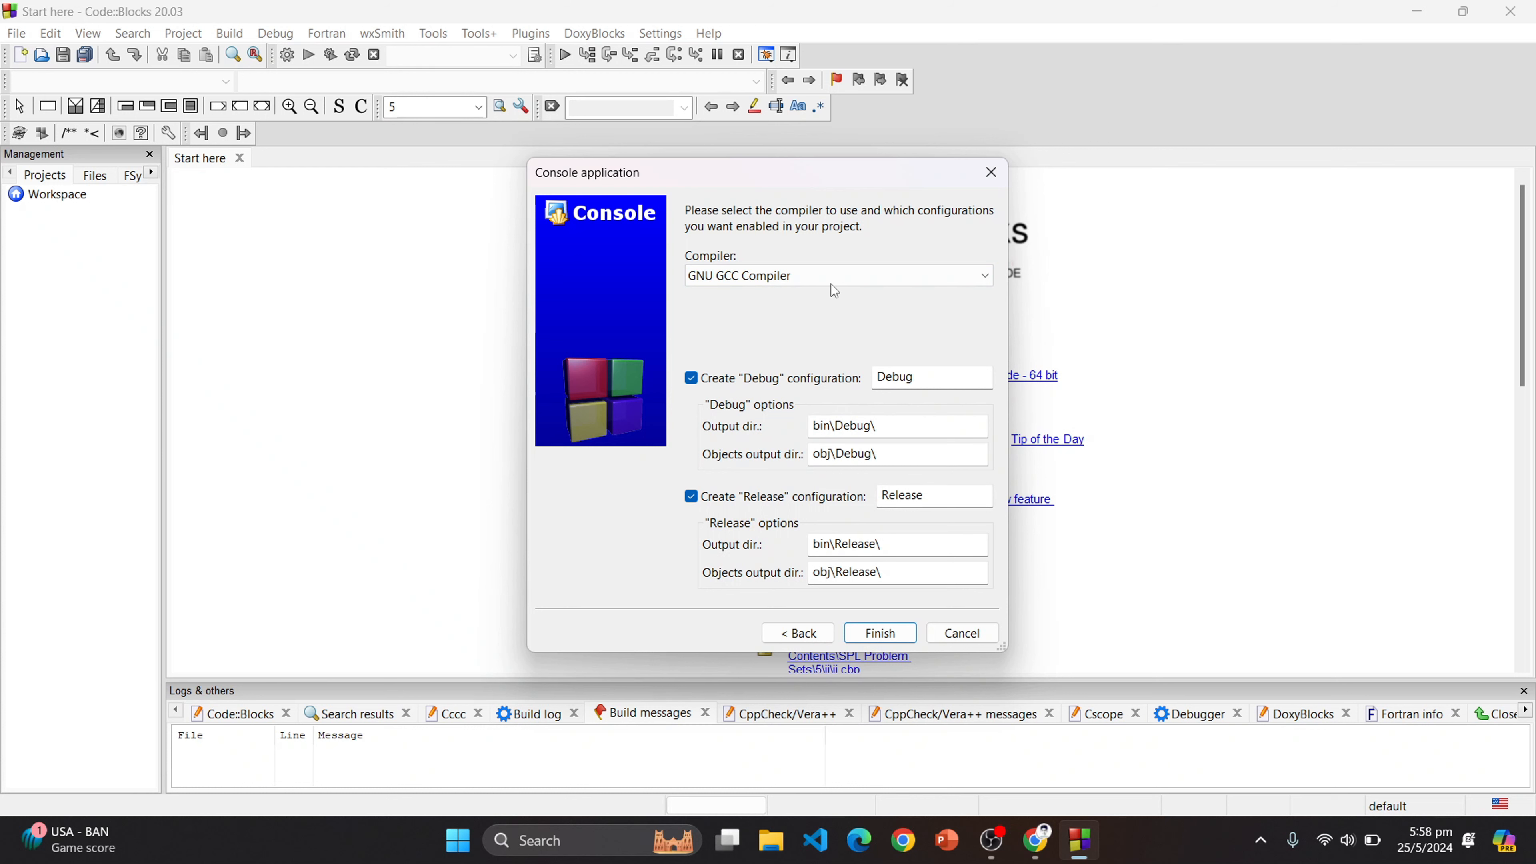
{"action": "left_click", "coordinate": [890, 634]}
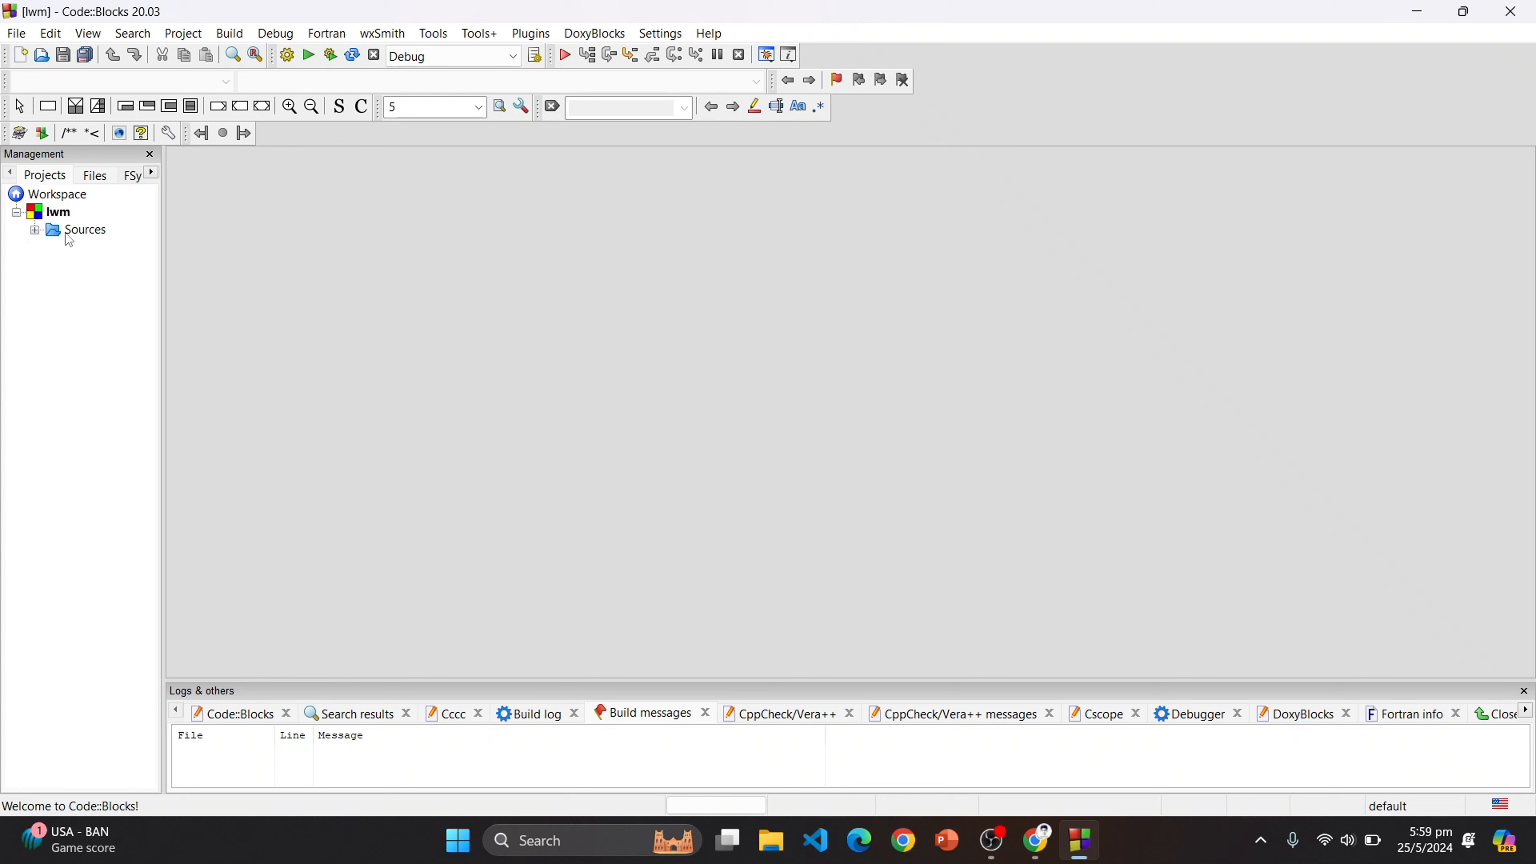
Step: Expand the Sources folder of the lwm project and open main.c in the editor
{"action": "left_click", "coordinate": [35, 231]}
{"action": "left_click", "coordinate": [97, 248]}
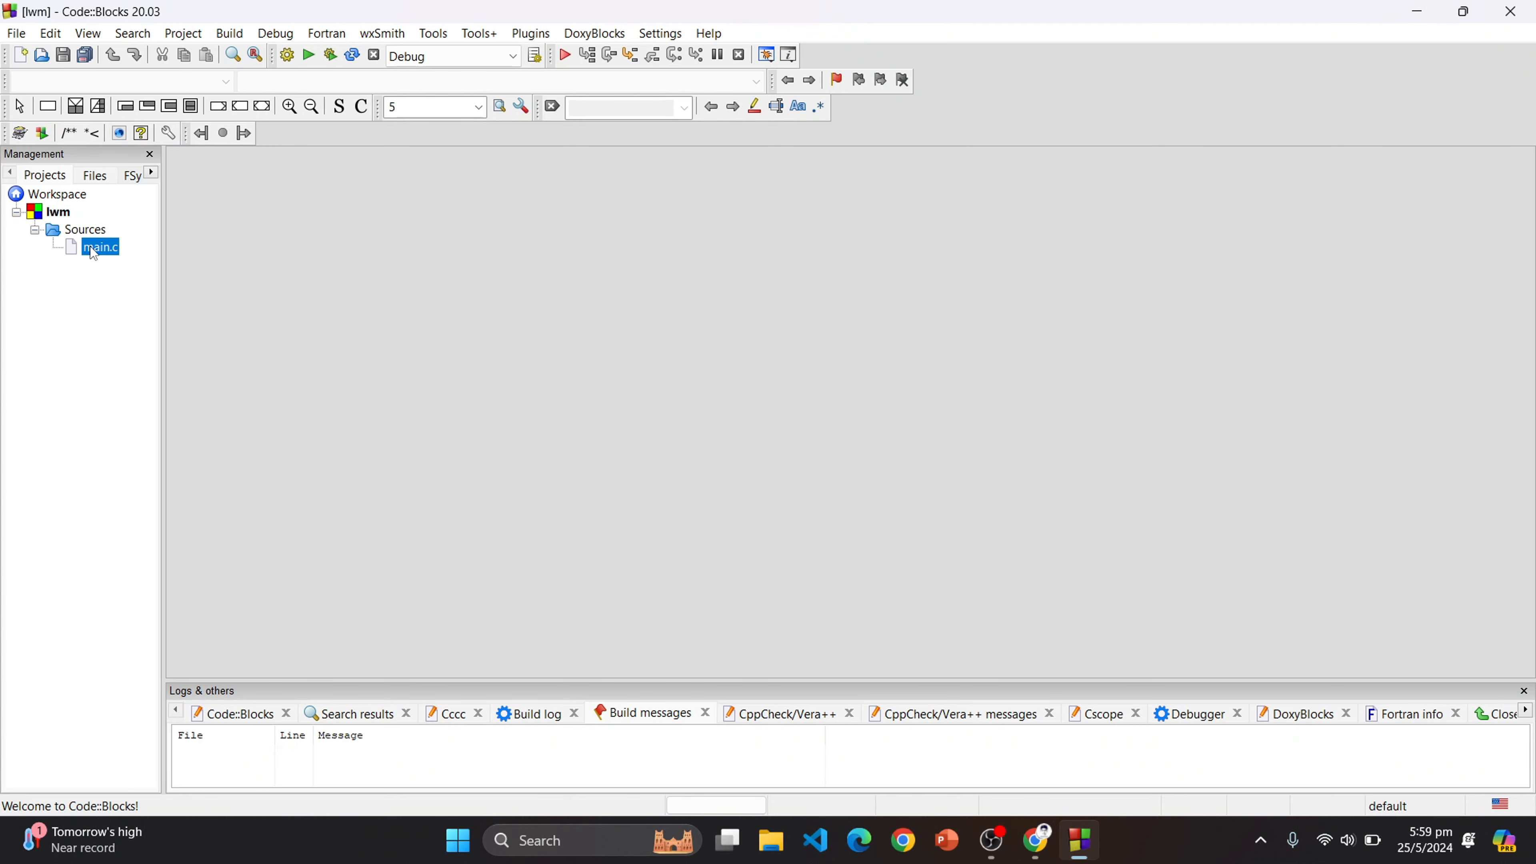
{"action": "double_click", "coordinate": [94, 253]}
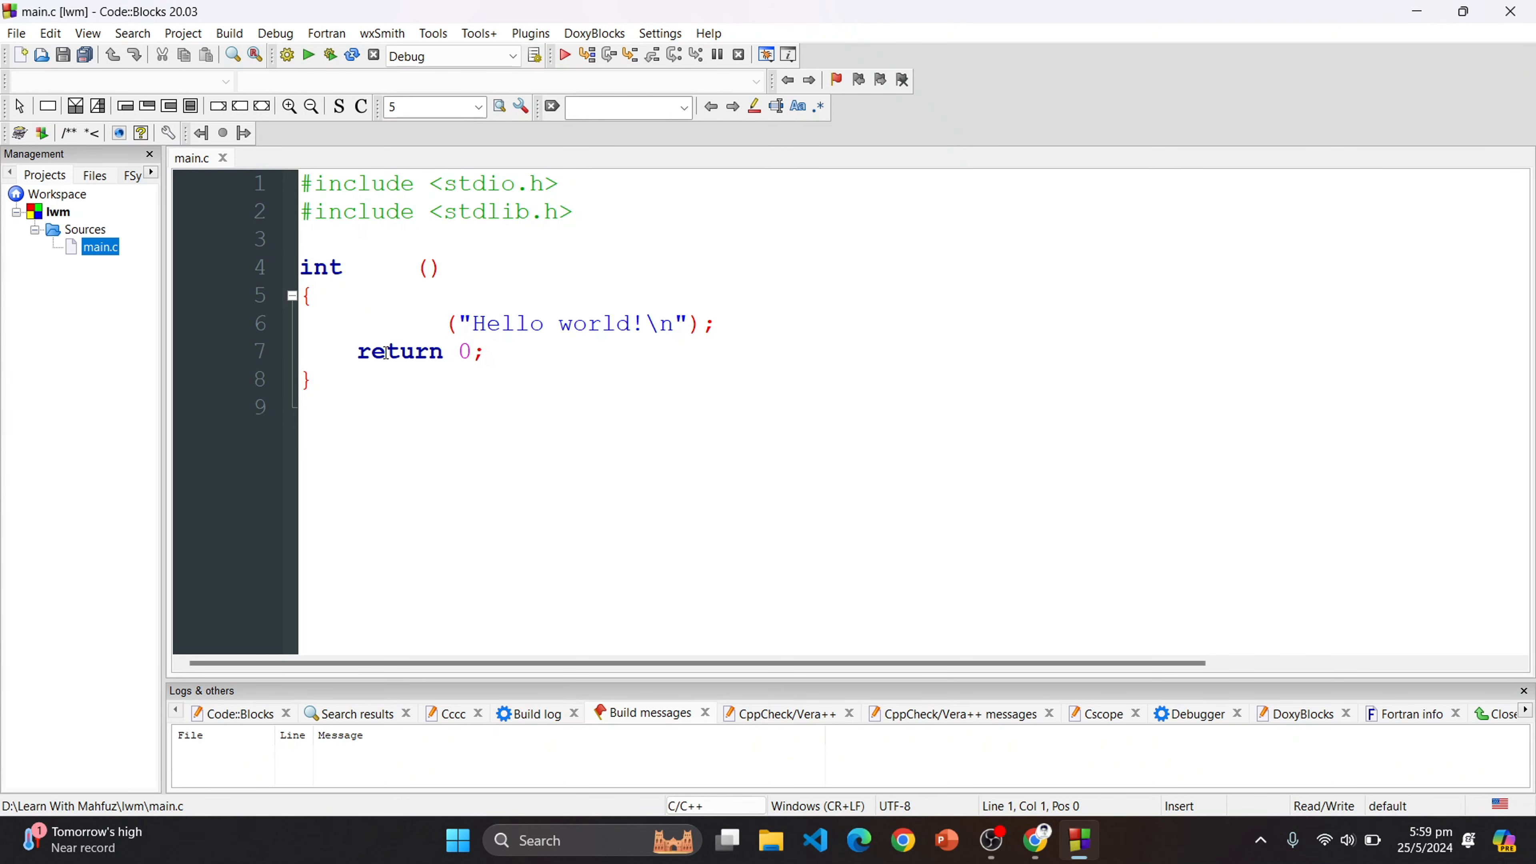
Step: Highlight all the code in main.c to check for words that blend into the background, and clear the selection
{"action": "left_click_drag", "start_coordinate": [300, 406], "coordinate": [302, 181]}
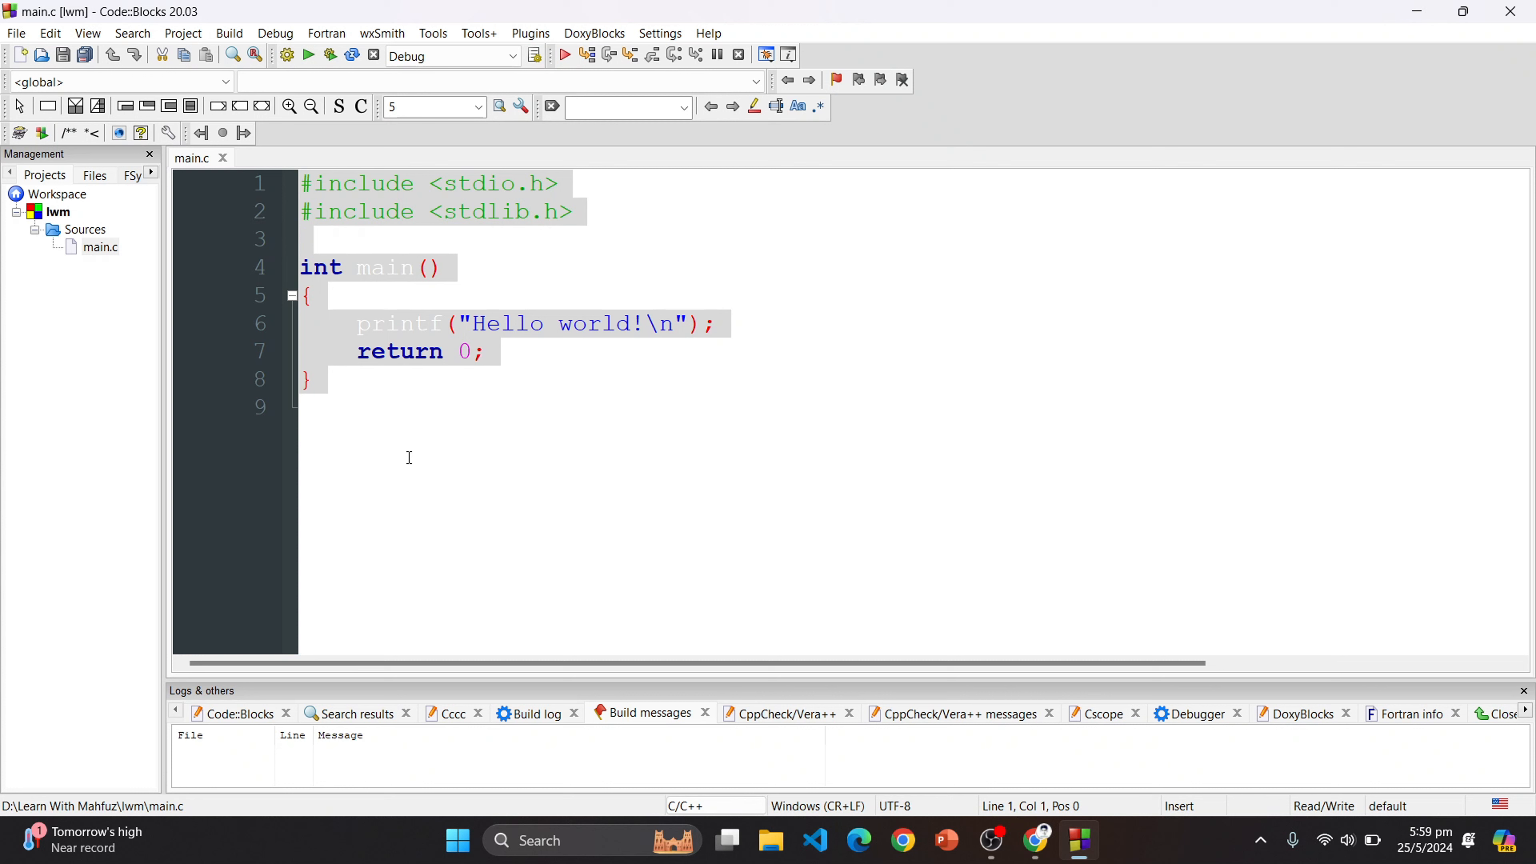
{"action": "left_click", "coordinate": [377, 421]}
{"action": "left_click_drag", "start_coordinate": [377, 422], "coordinate": [302, 181]}
{"action": "left_click", "coordinate": [436, 447]}
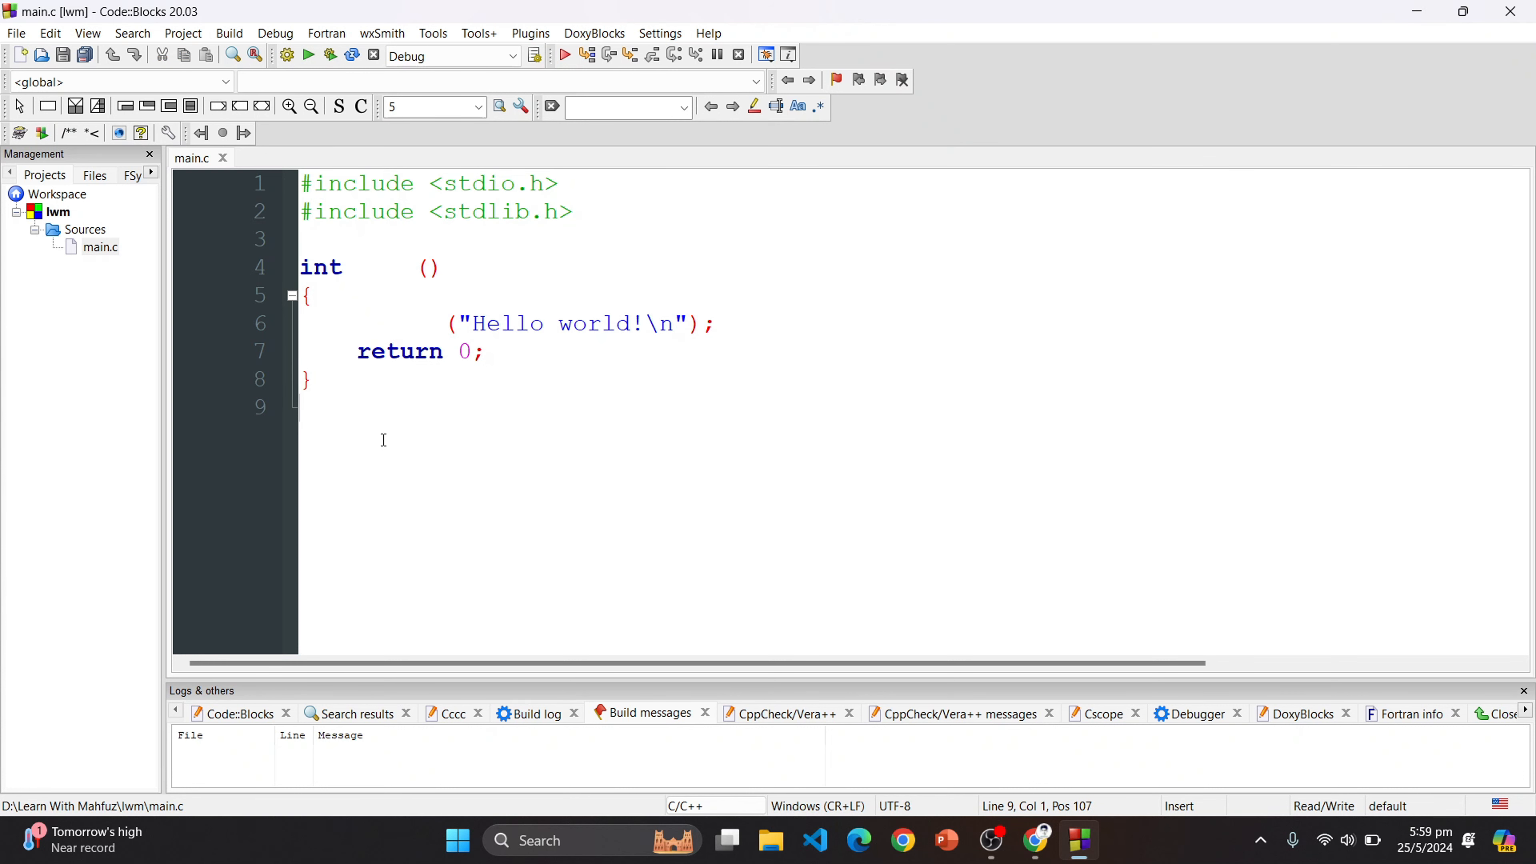
{"action": "left_click_drag", "start_coordinate": [370, 419], "coordinate": [303, 181]}
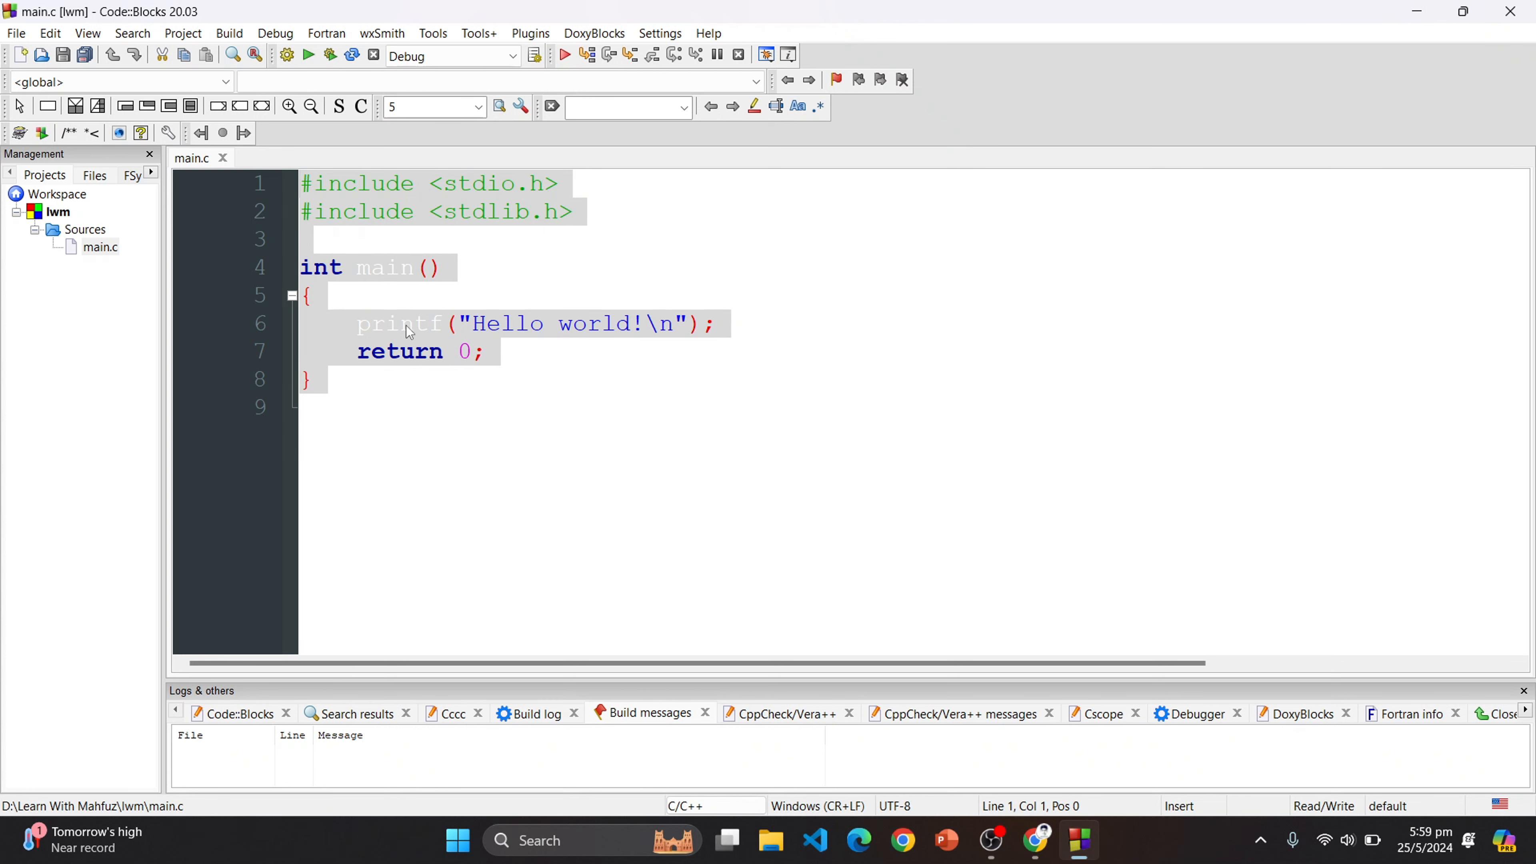
{"action": "left_click", "coordinate": [356, 407]}
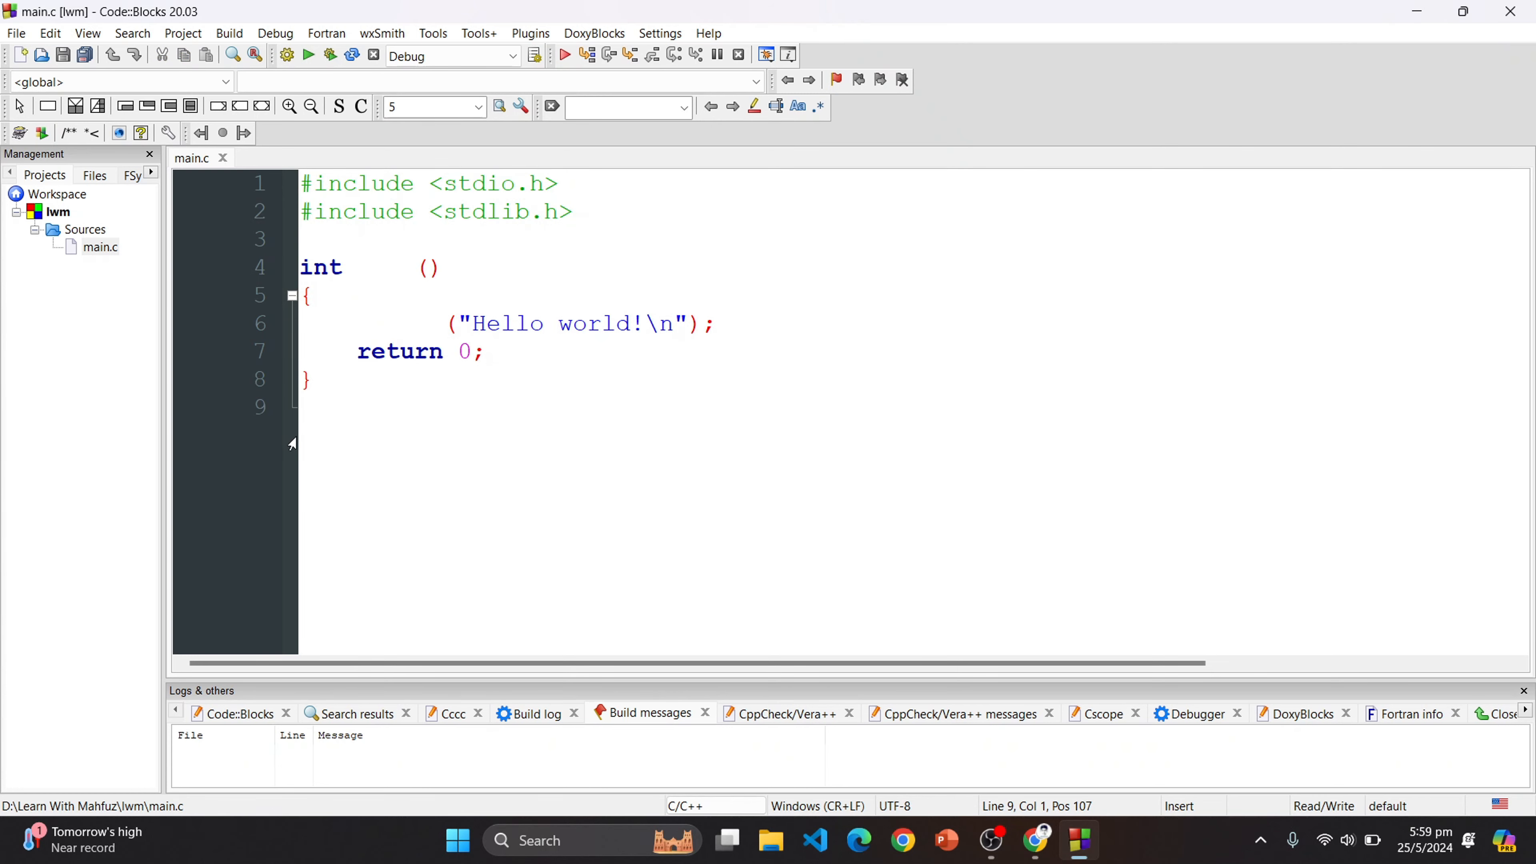
Step: Reset the C/C++ syntax highlighting to its default colours in the editor configuration and apply it to main.c
{"action": "left_click", "coordinate": [660, 33]}
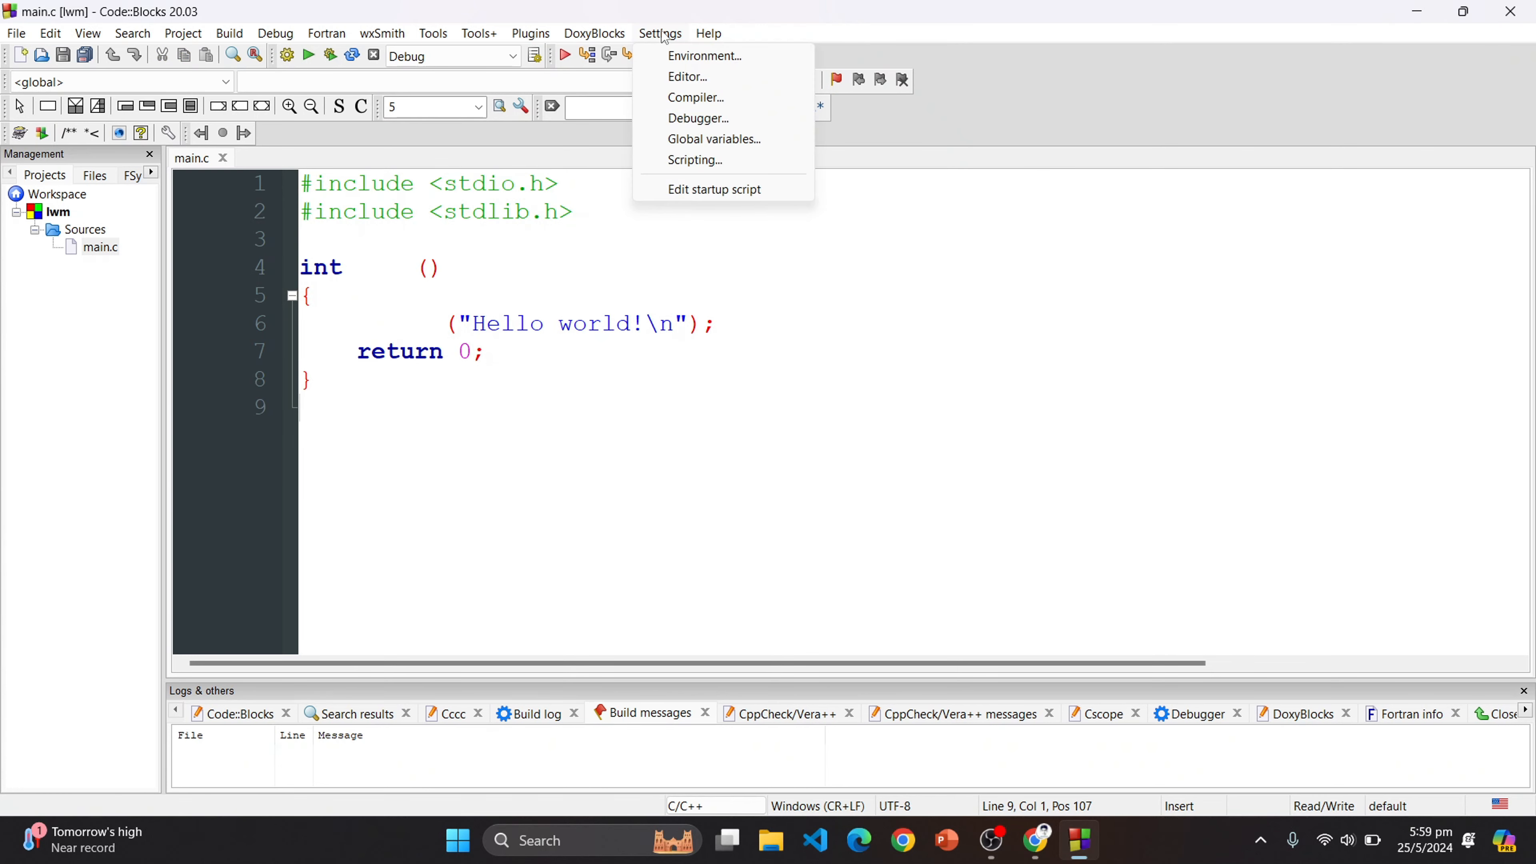
{"action": "left_click", "coordinate": [671, 76]}
{"action": "left_click", "coordinate": [448, 391]}
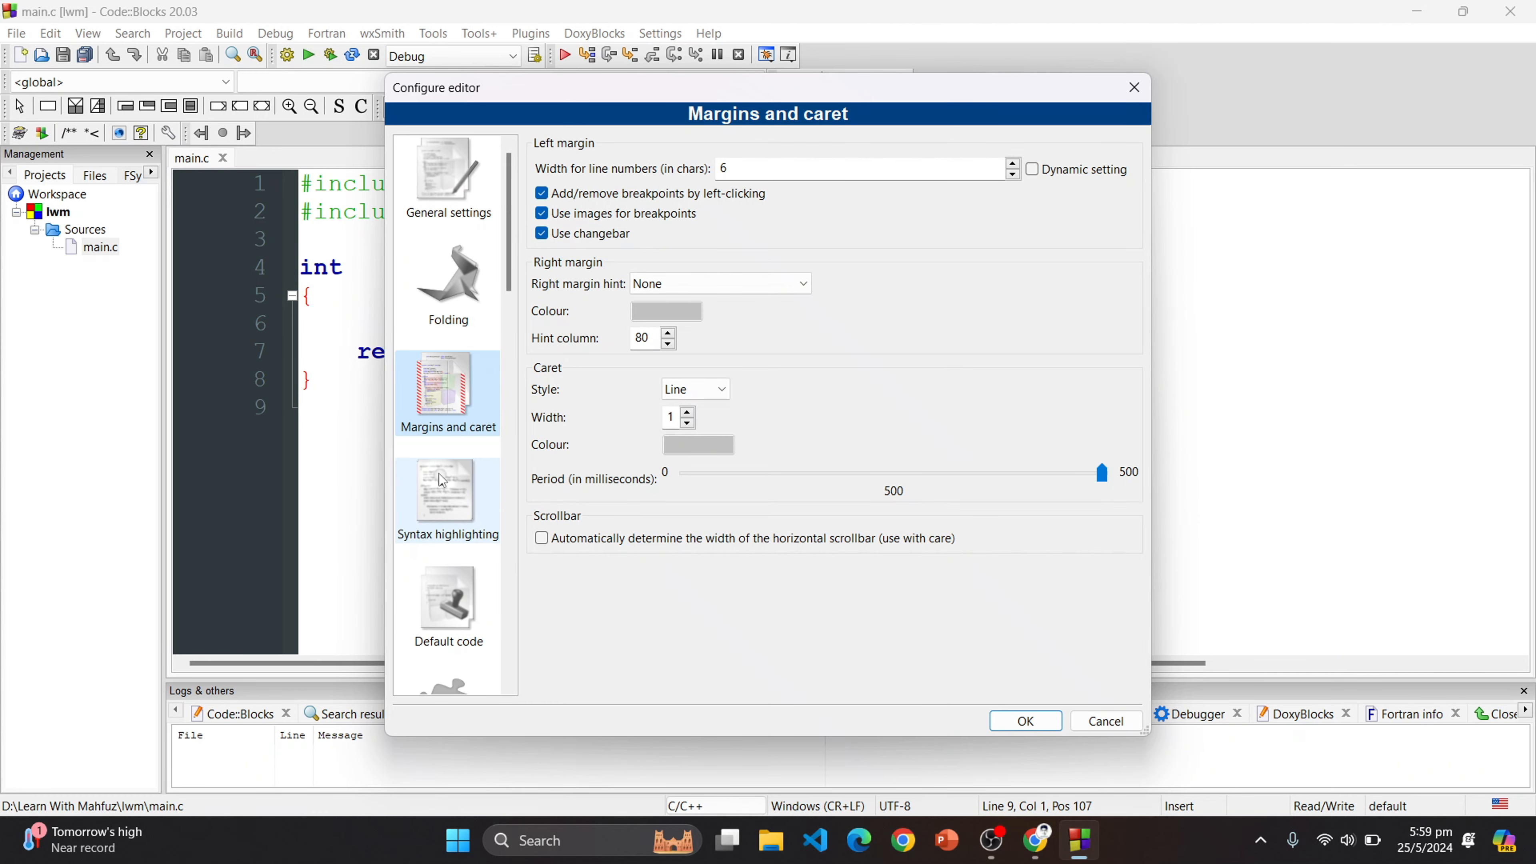
{"action": "left_click", "coordinate": [442, 471]}
{"action": "left_click", "coordinate": [955, 336]}
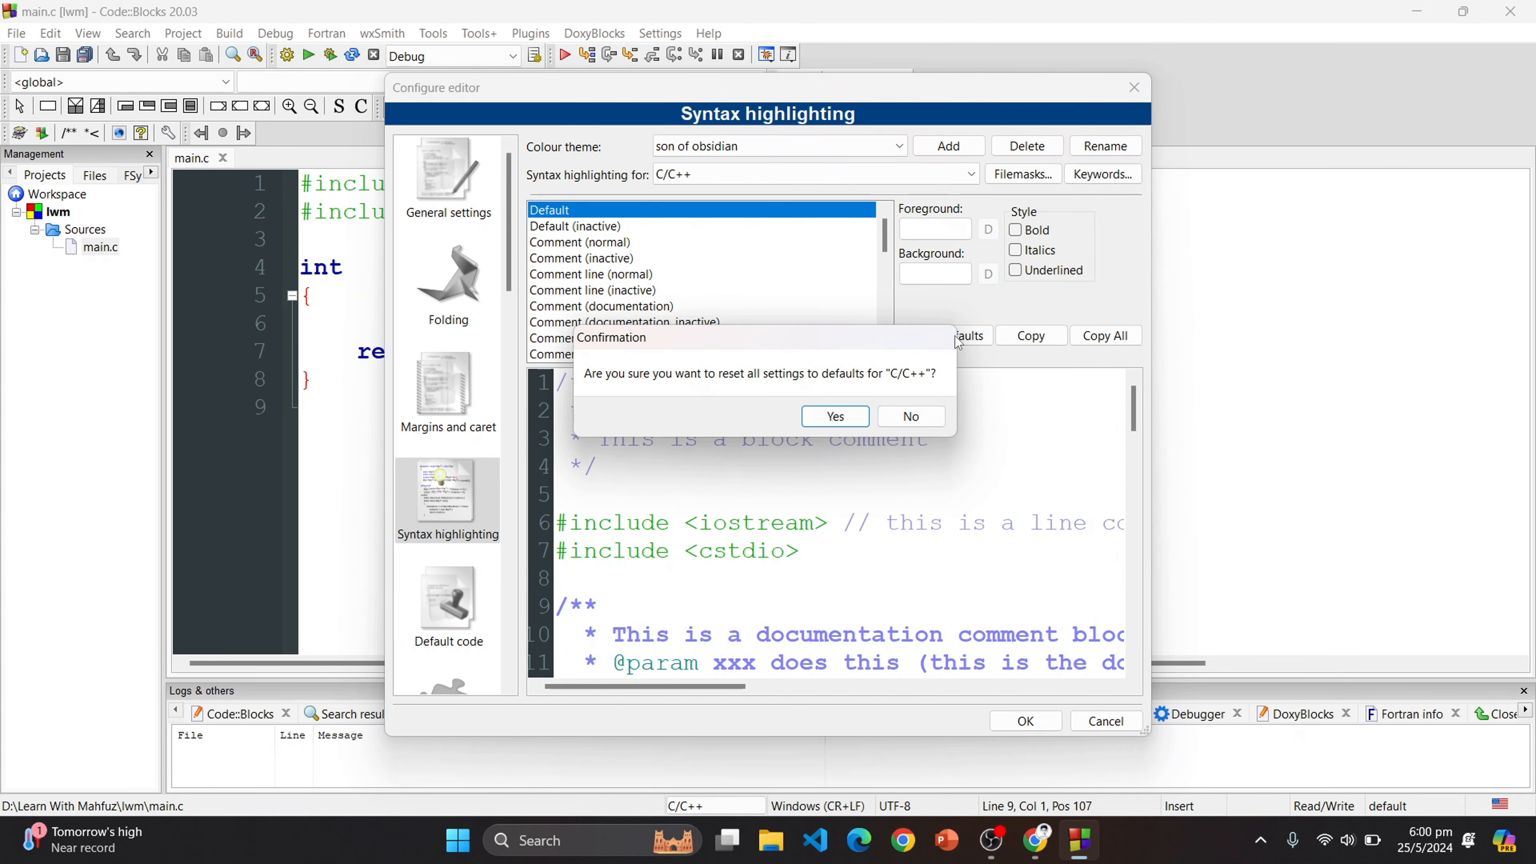
{"action": "left_click", "coordinate": [834, 417]}
{"action": "left_click", "coordinate": [1028, 723]}
{"action": "left_click", "coordinate": [517, 381]}
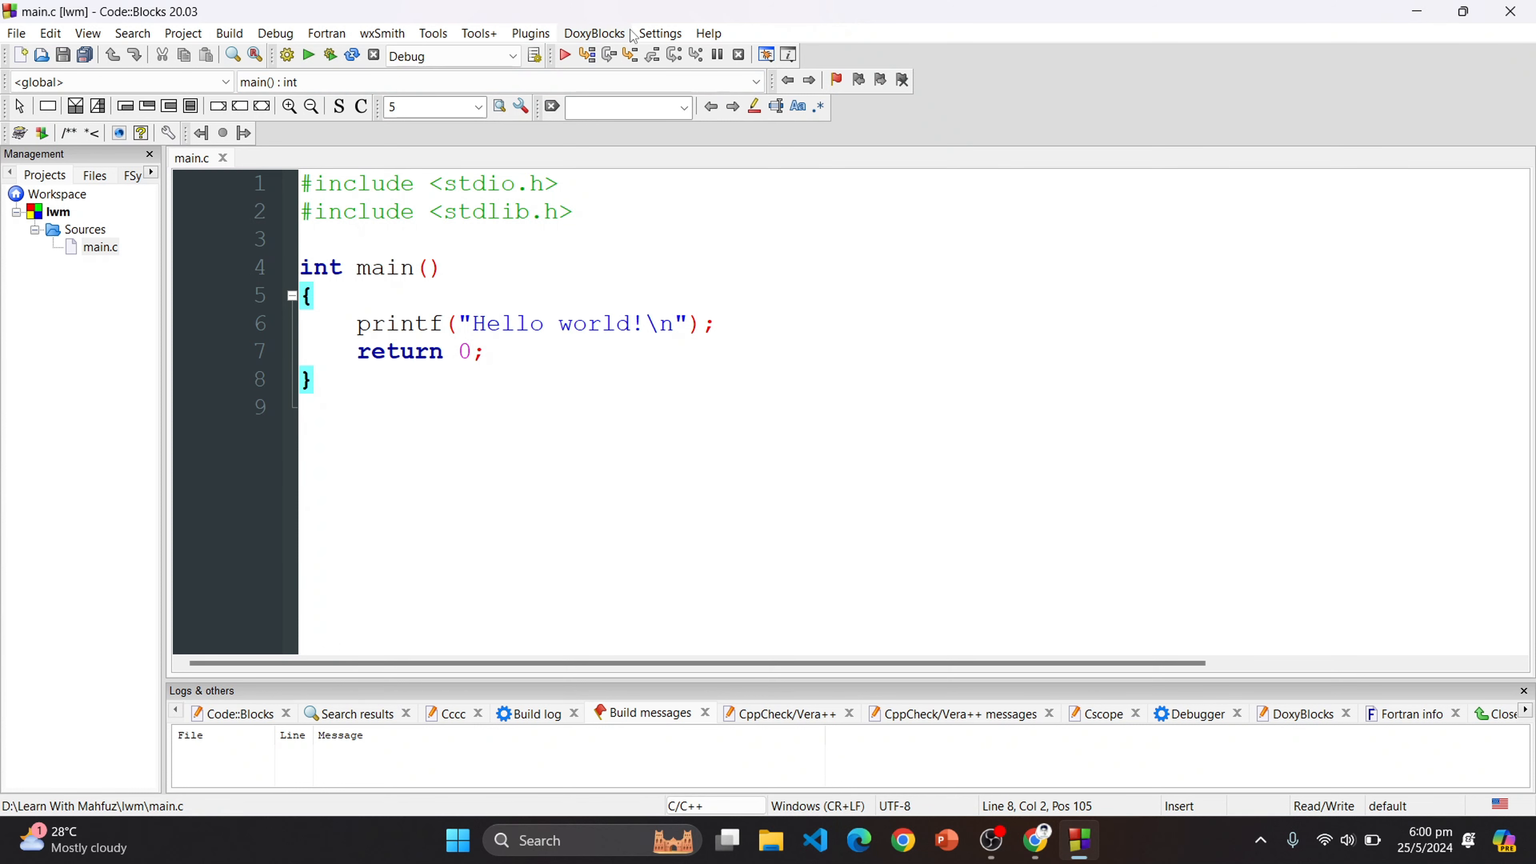
Step: Repeat the C/C++ syntax highlighting reset for the son of obsidian theme with the configuration window moved clear of the code
{"action": "left_click", "coordinate": [659, 33]}
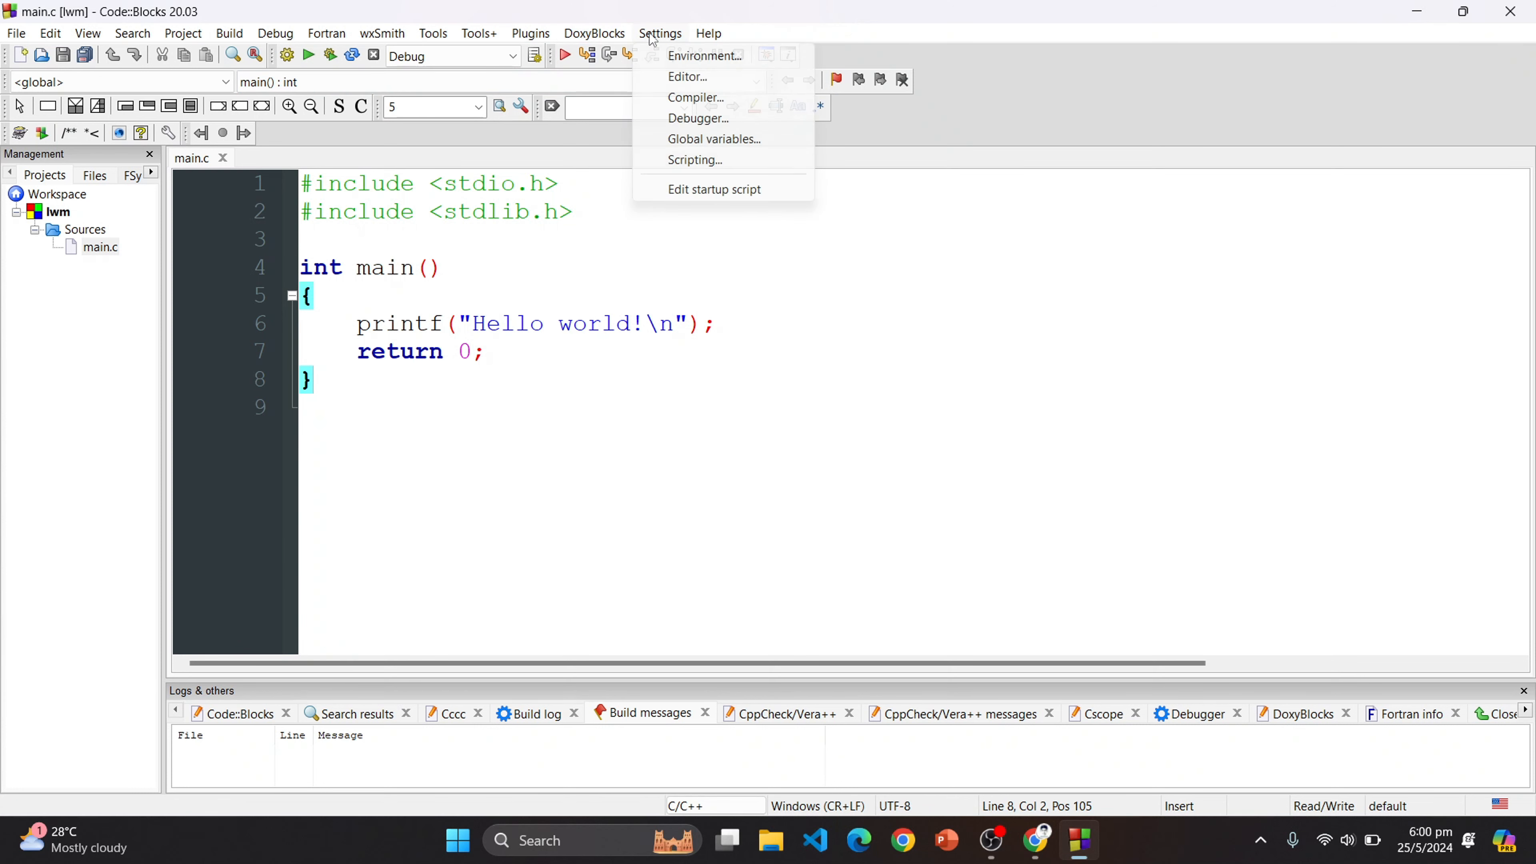
{"action": "left_click", "coordinate": [687, 78]}
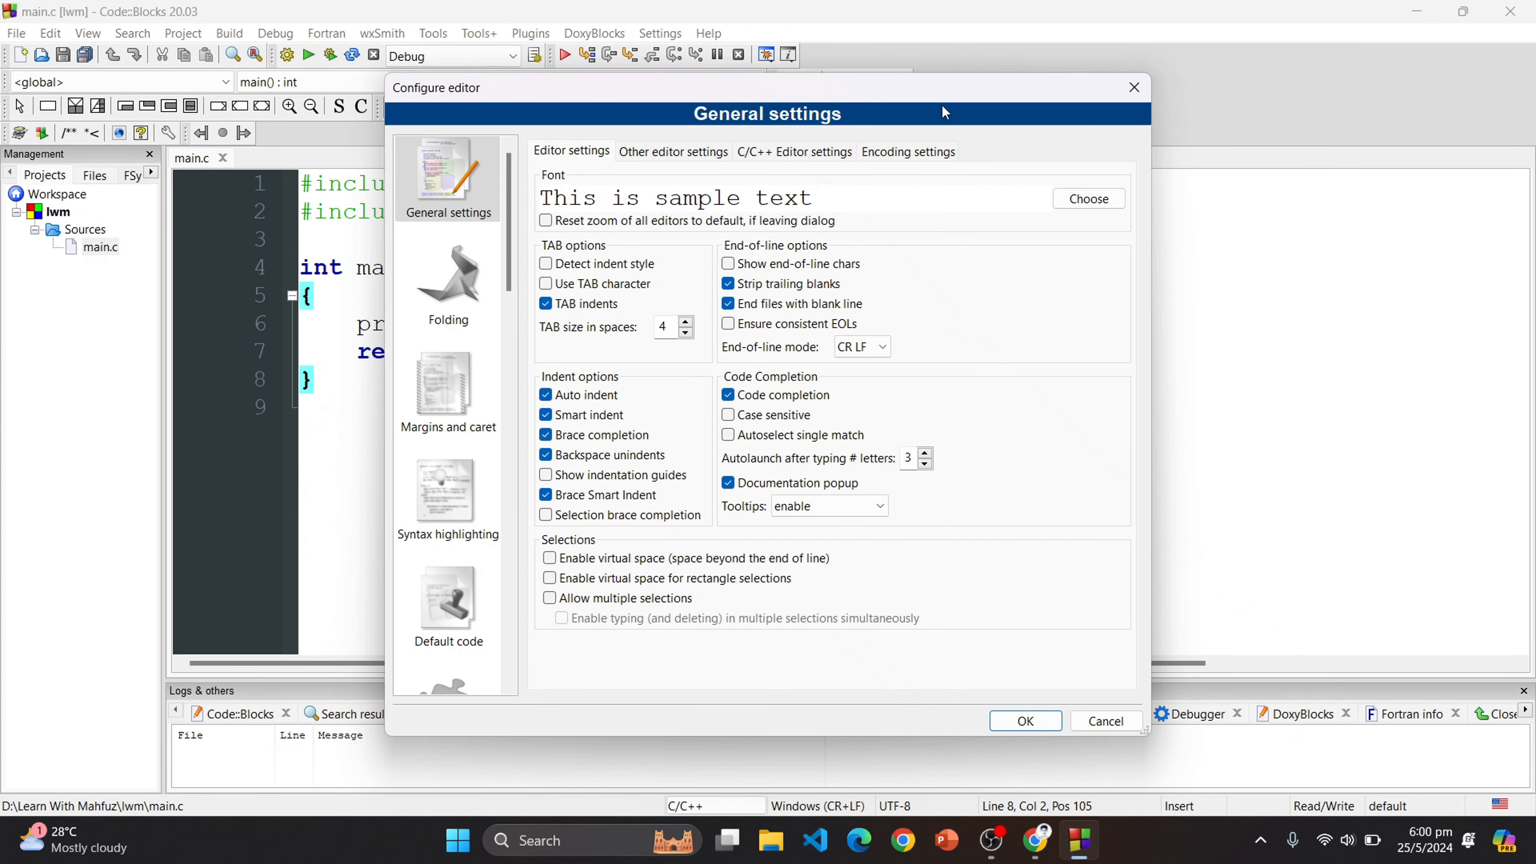
{"action": "left_click_drag", "start_coordinate": [938, 92], "coordinate": [1283, 128]}
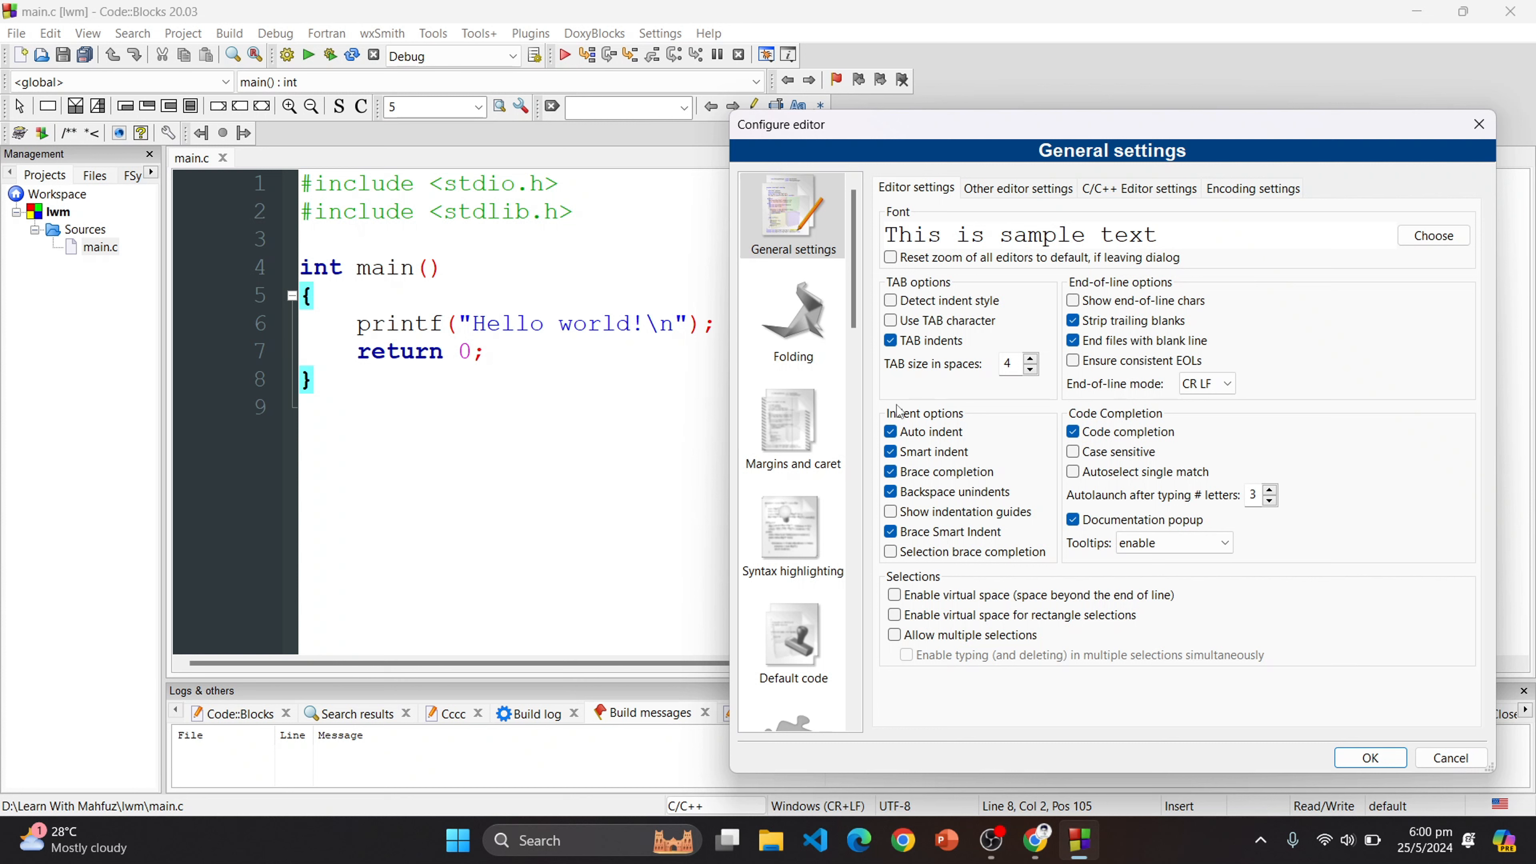
{"action": "left_click", "coordinate": [804, 423]}
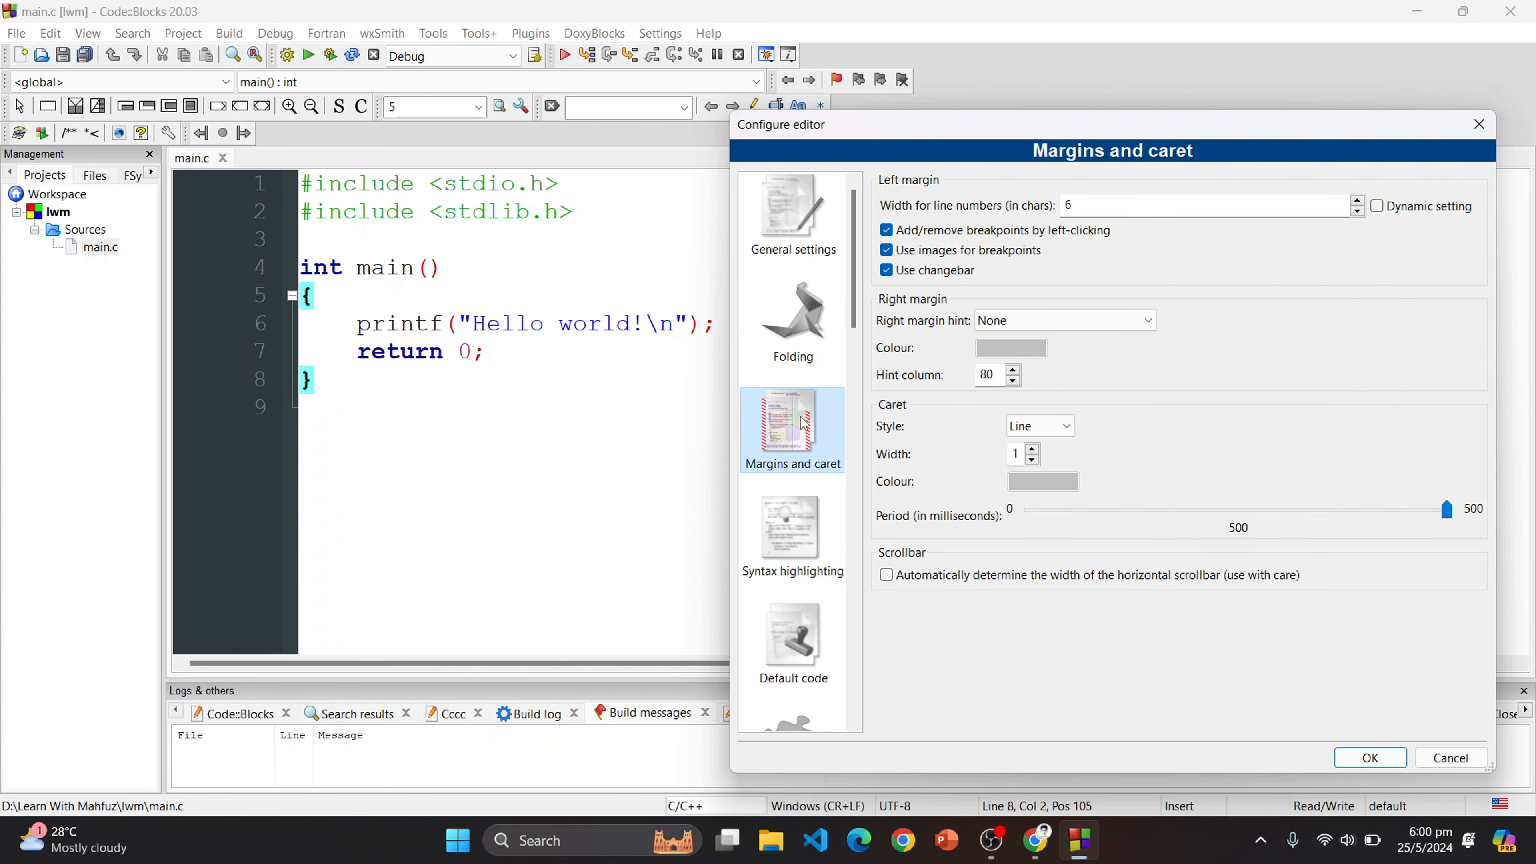
{"action": "left_click", "coordinate": [806, 533]}
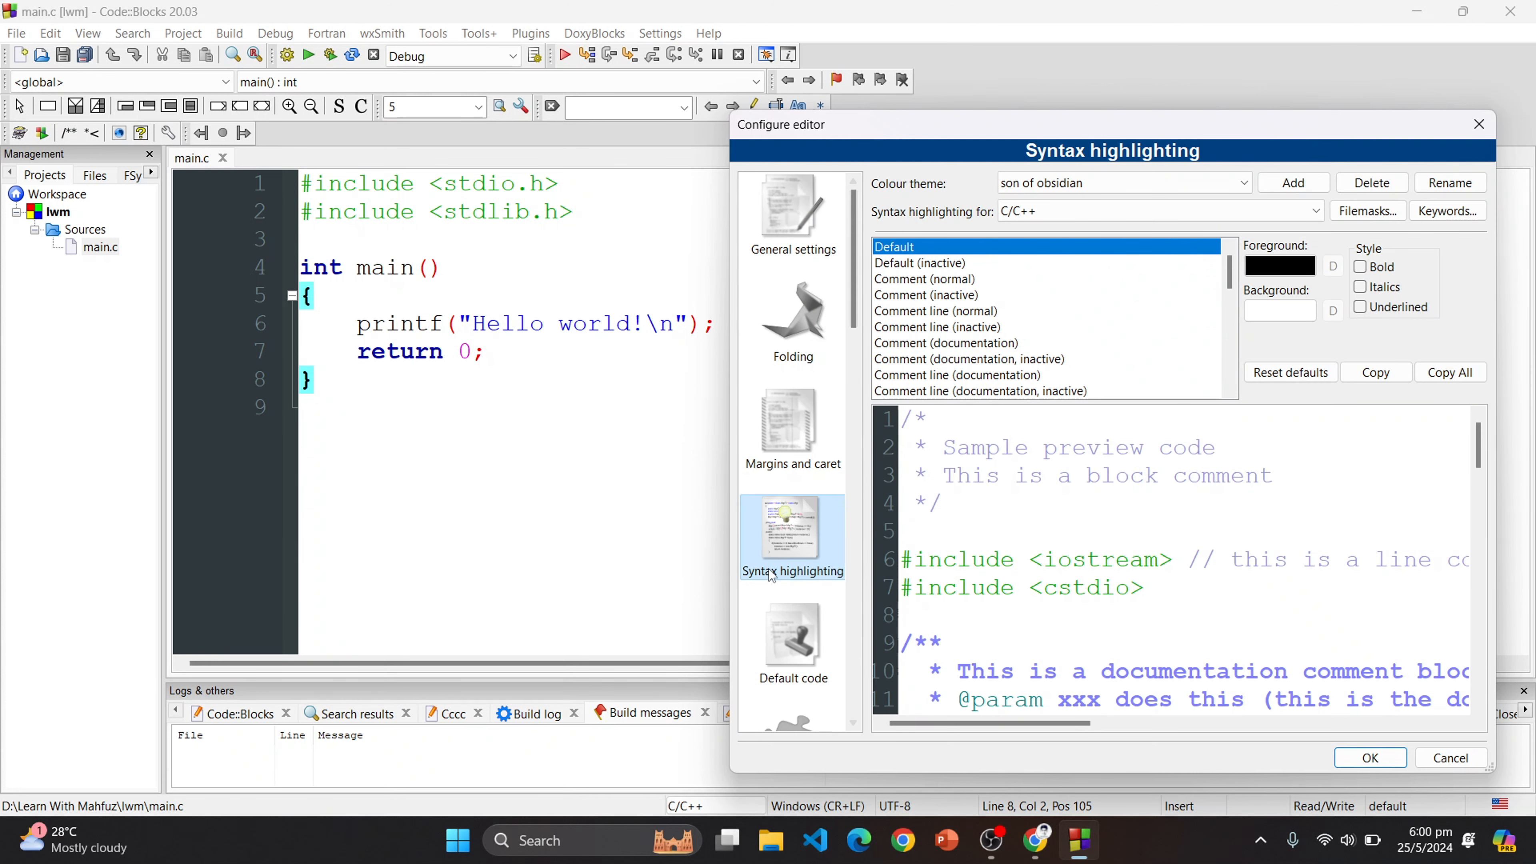
{"action": "left_click", "coordinate": [1287, 372]}
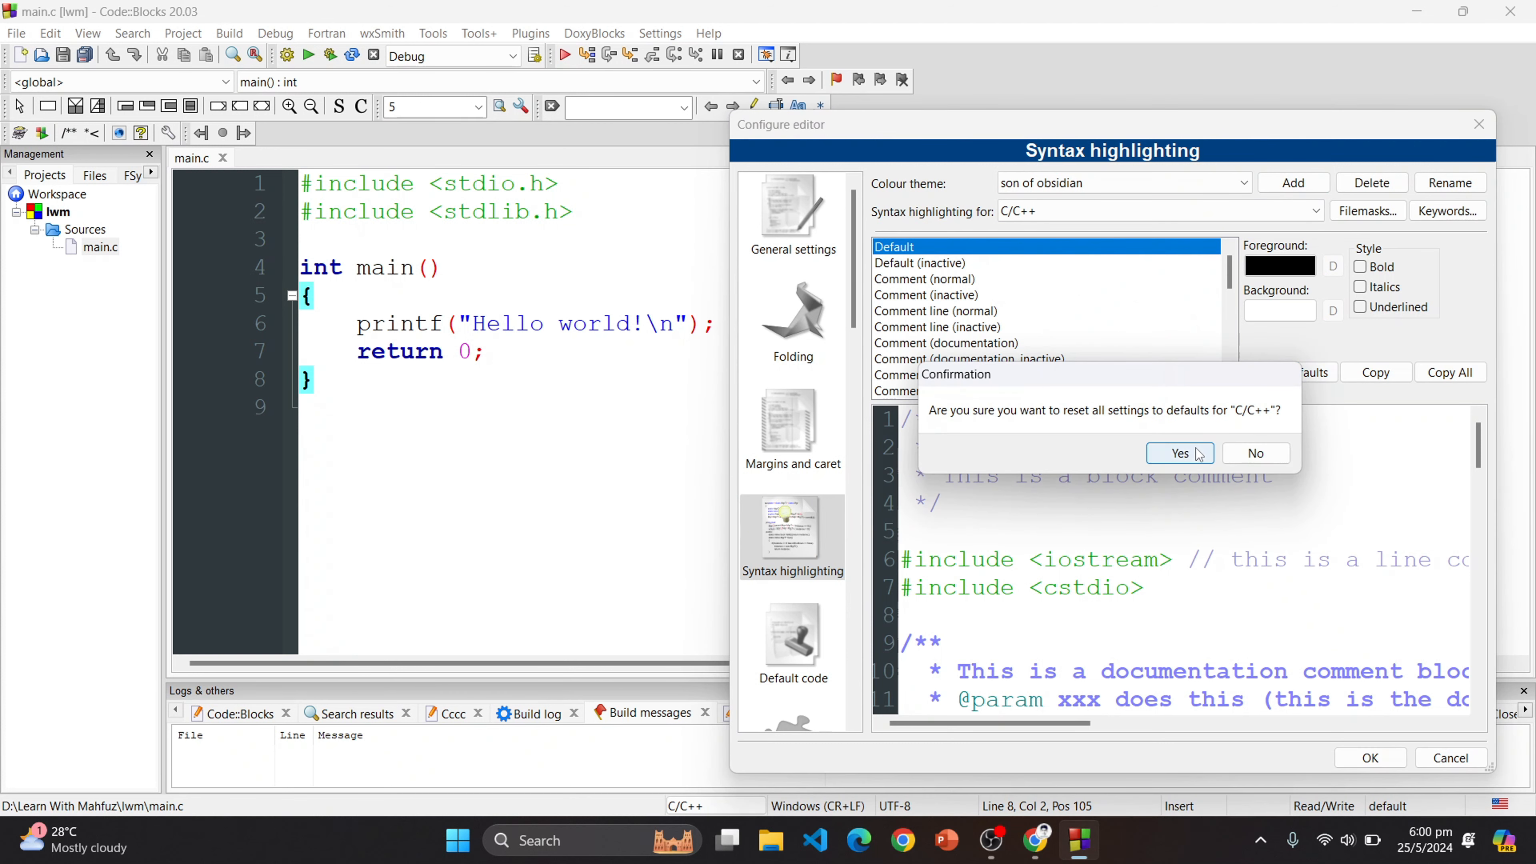
{"action": "left_click", "coordinate": [1179, 453]}
{"action": "key", "text": "Return"}
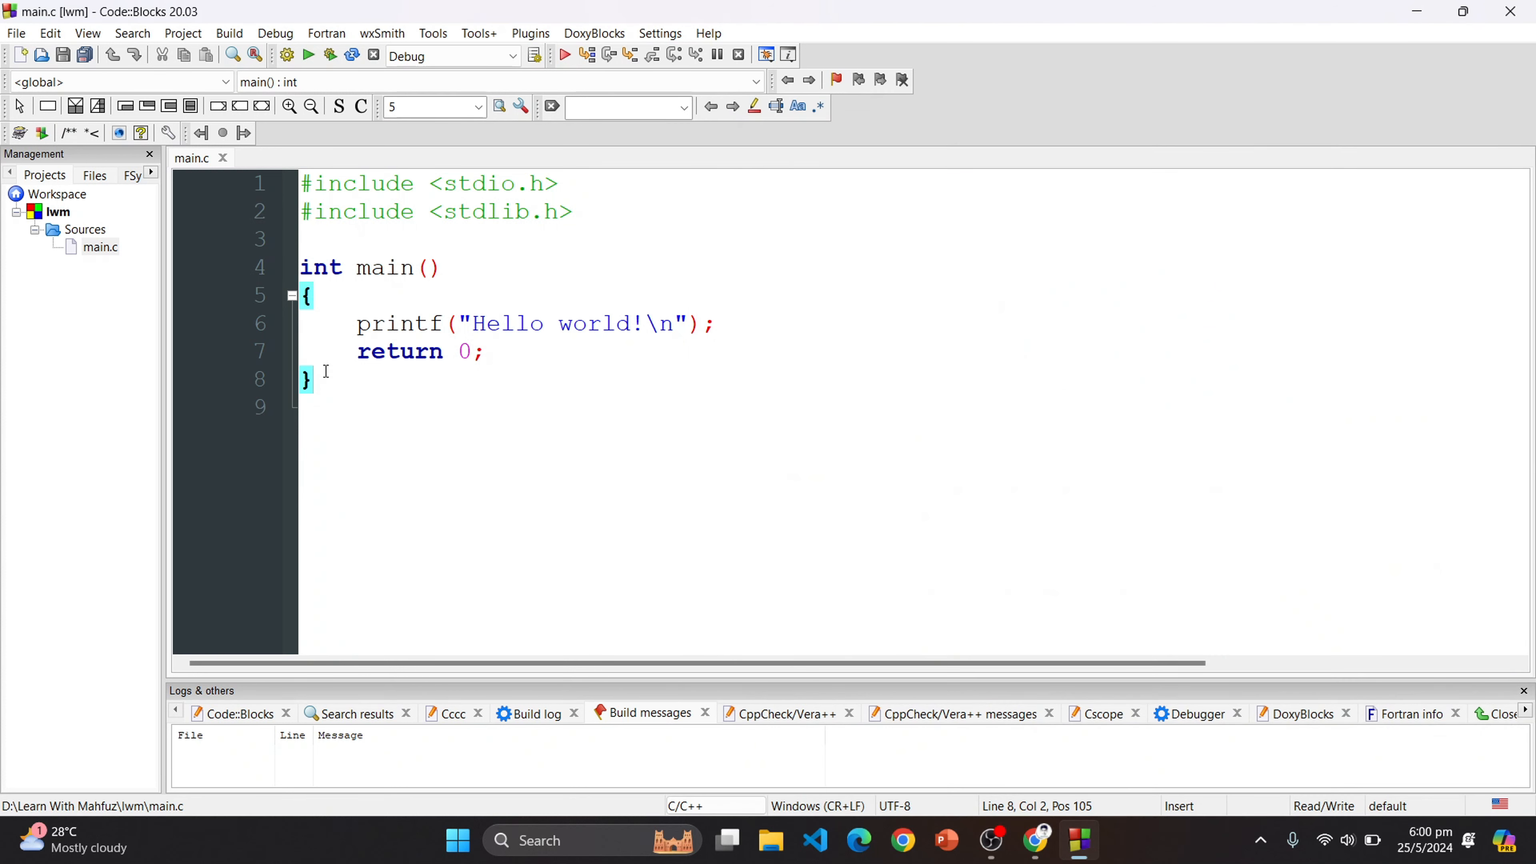
{"action": "left_click", "coordinate": [501, 401]}
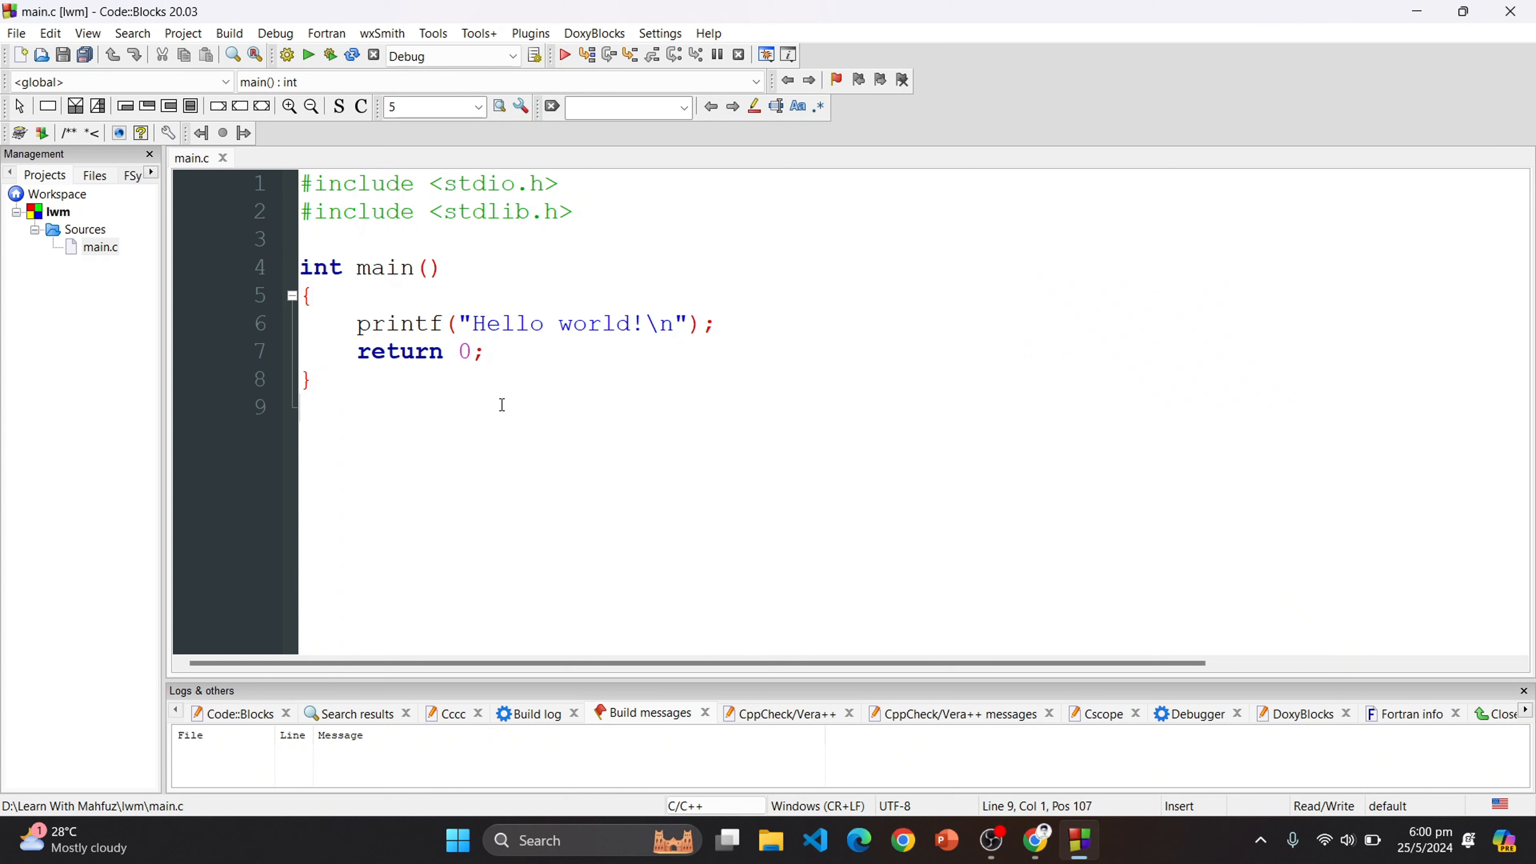
{"action": "left_click", "coordinate": [659, 33]}
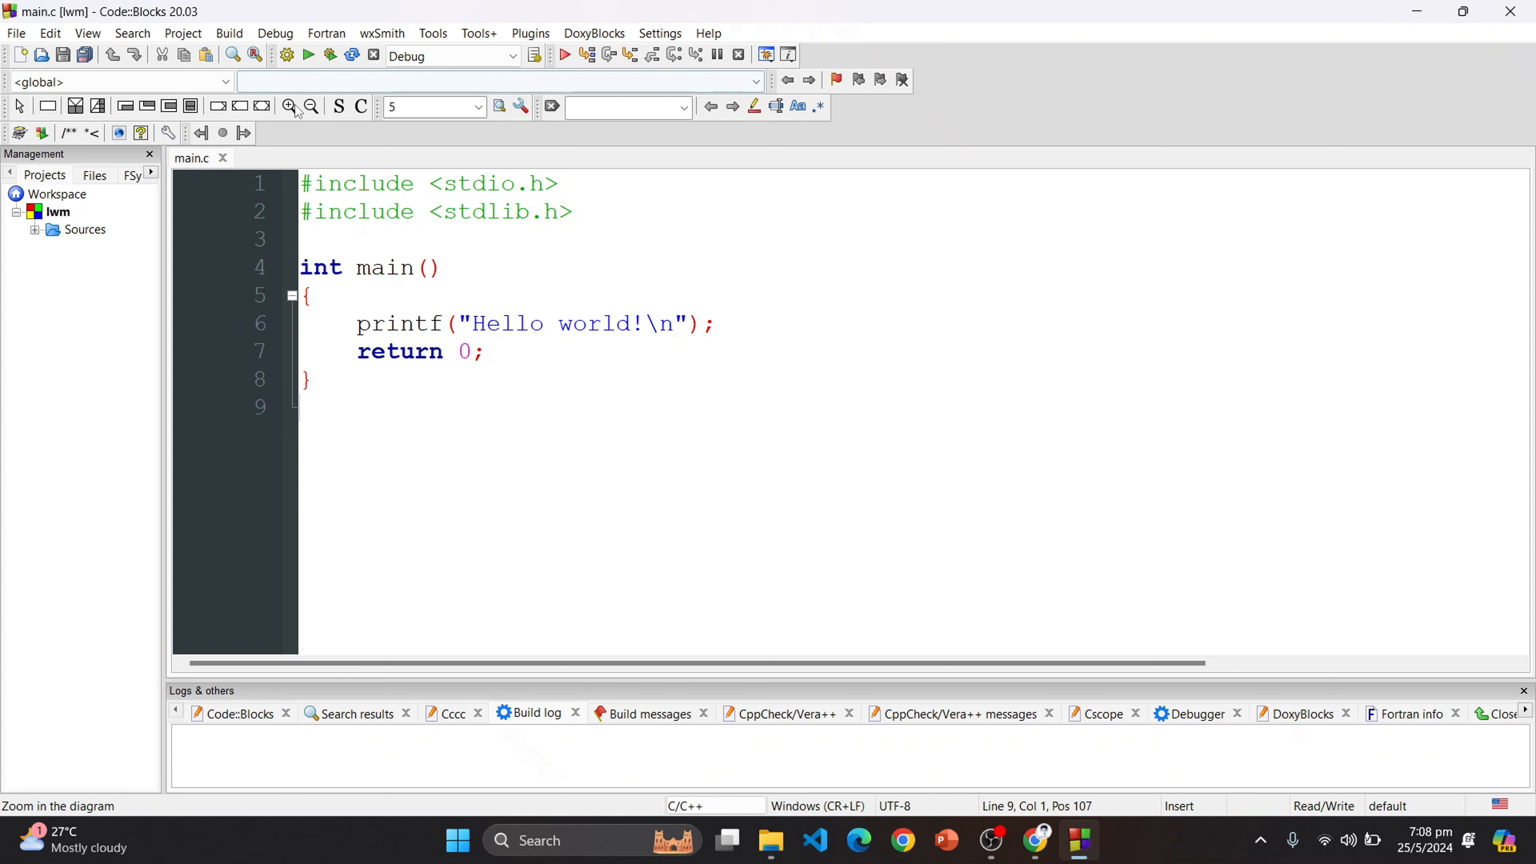
Step: Build the lwm project, run it, highlight the program's printed line in the console and close the console window
{"action": "left_click", "coordinate": [288, 65]}
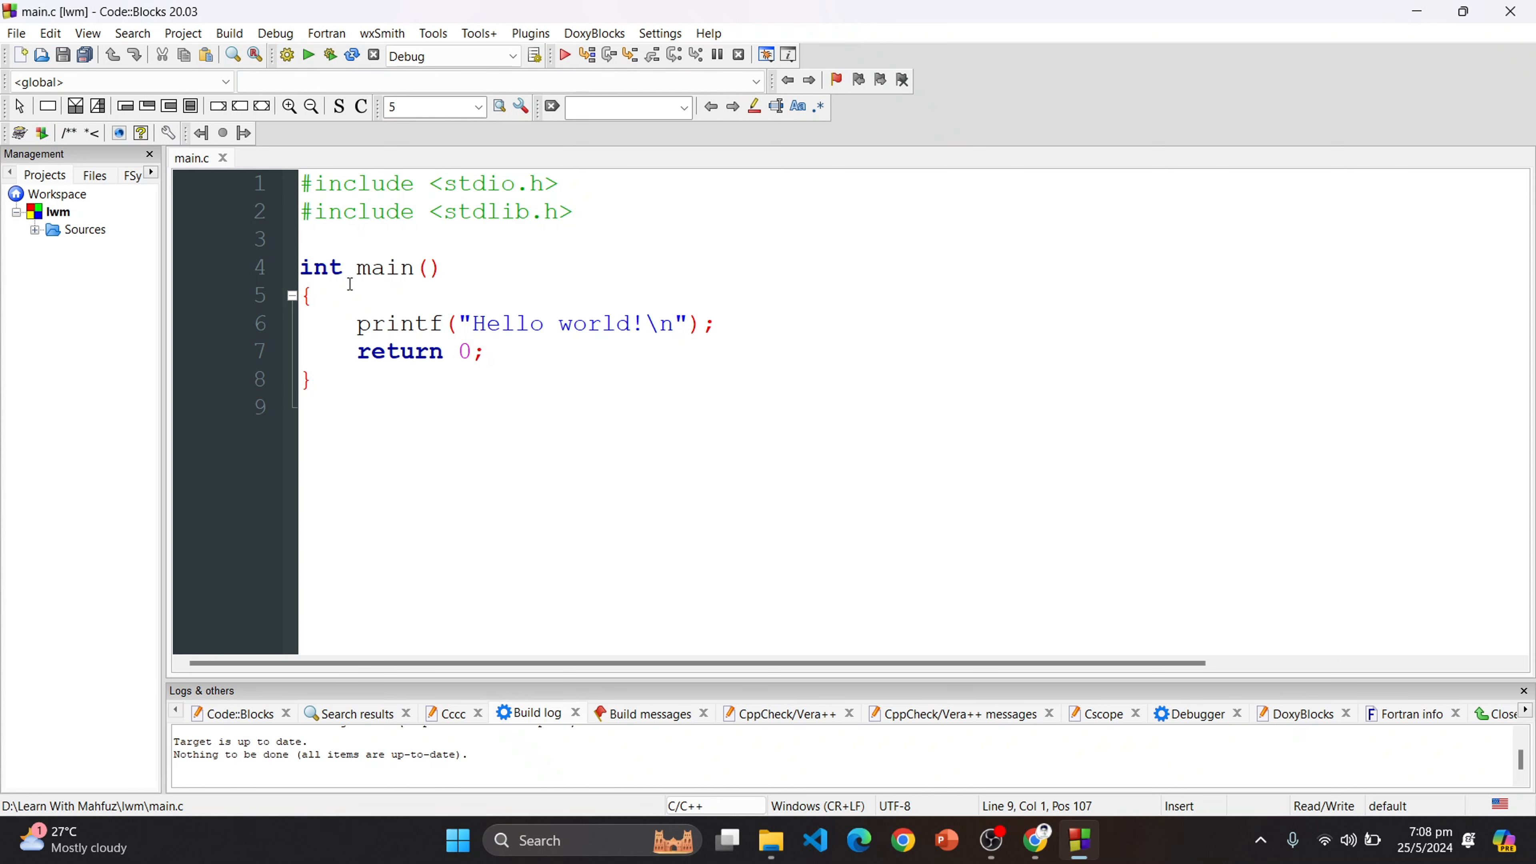
{"action": "left_click", "coordinate": [309, 58]}
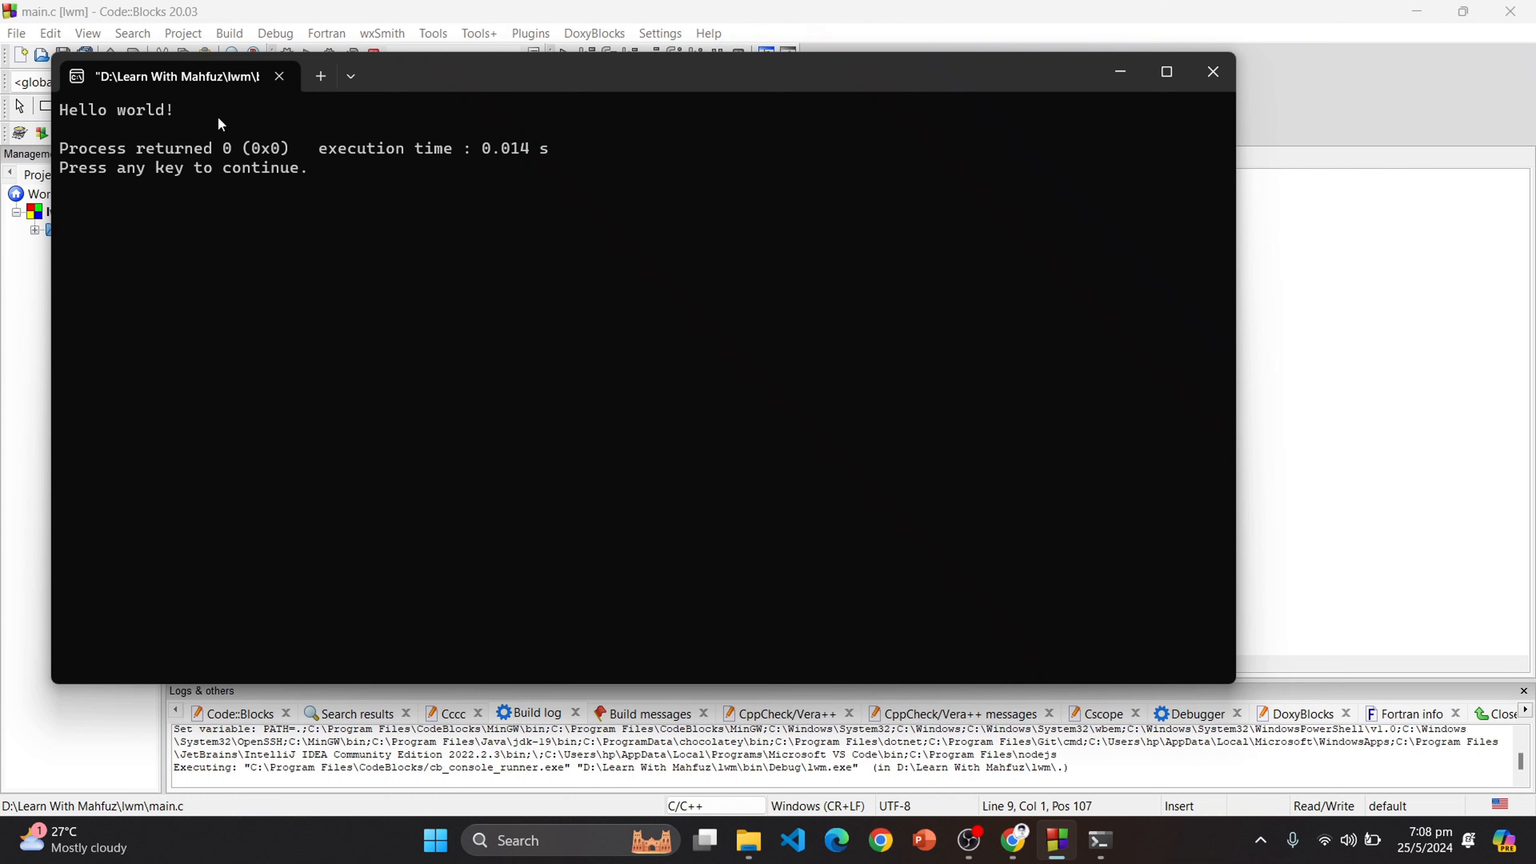
{"action": "left_click_drag", "start_coordinate": [196, 118], "coordinate": [94, 118]}
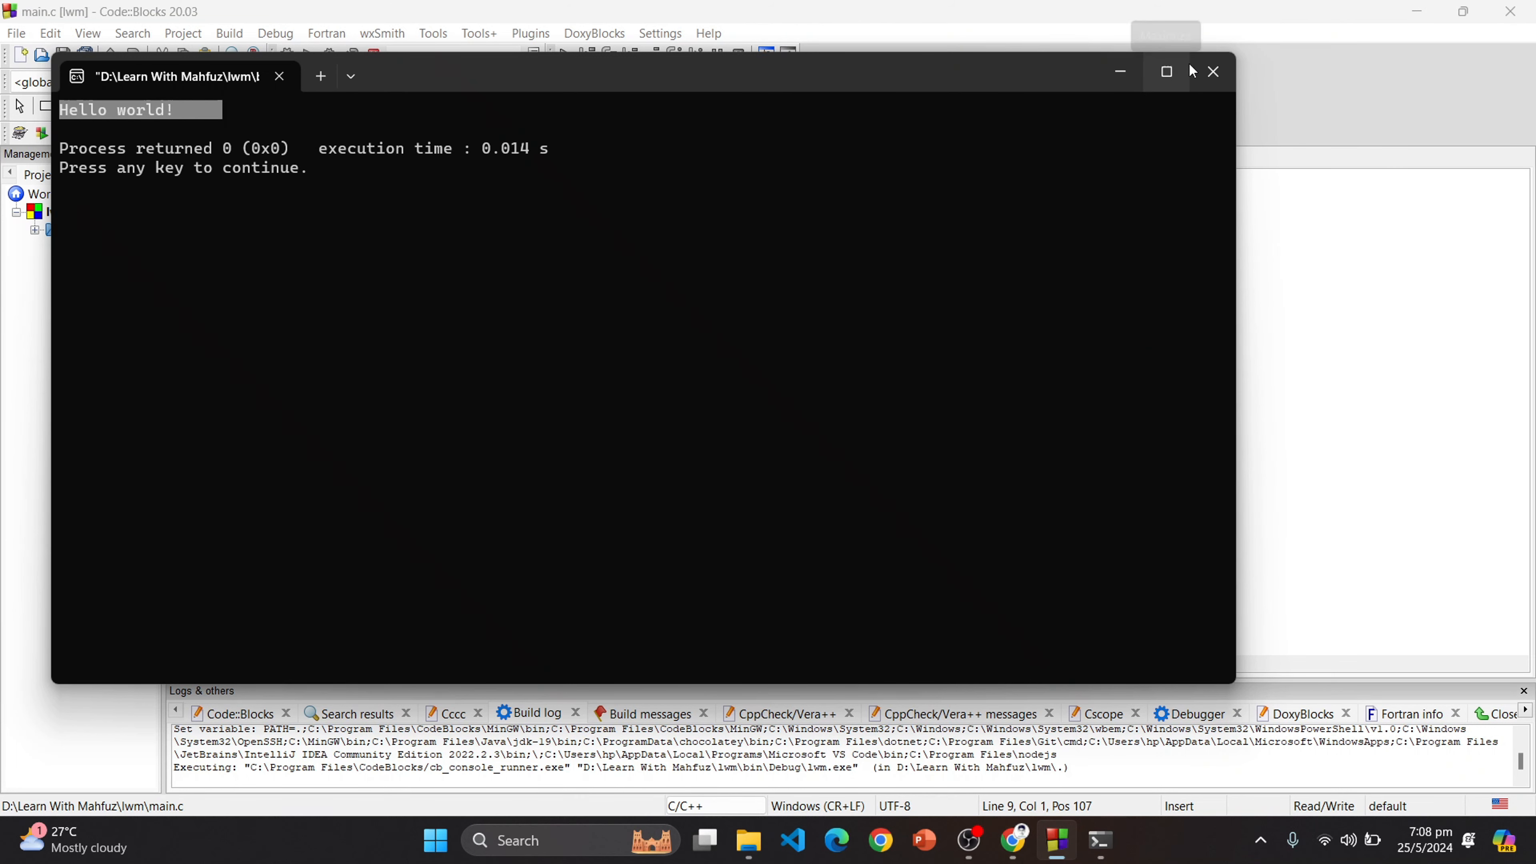
{"action": "left_click", "coordinate": [1213, 71]}
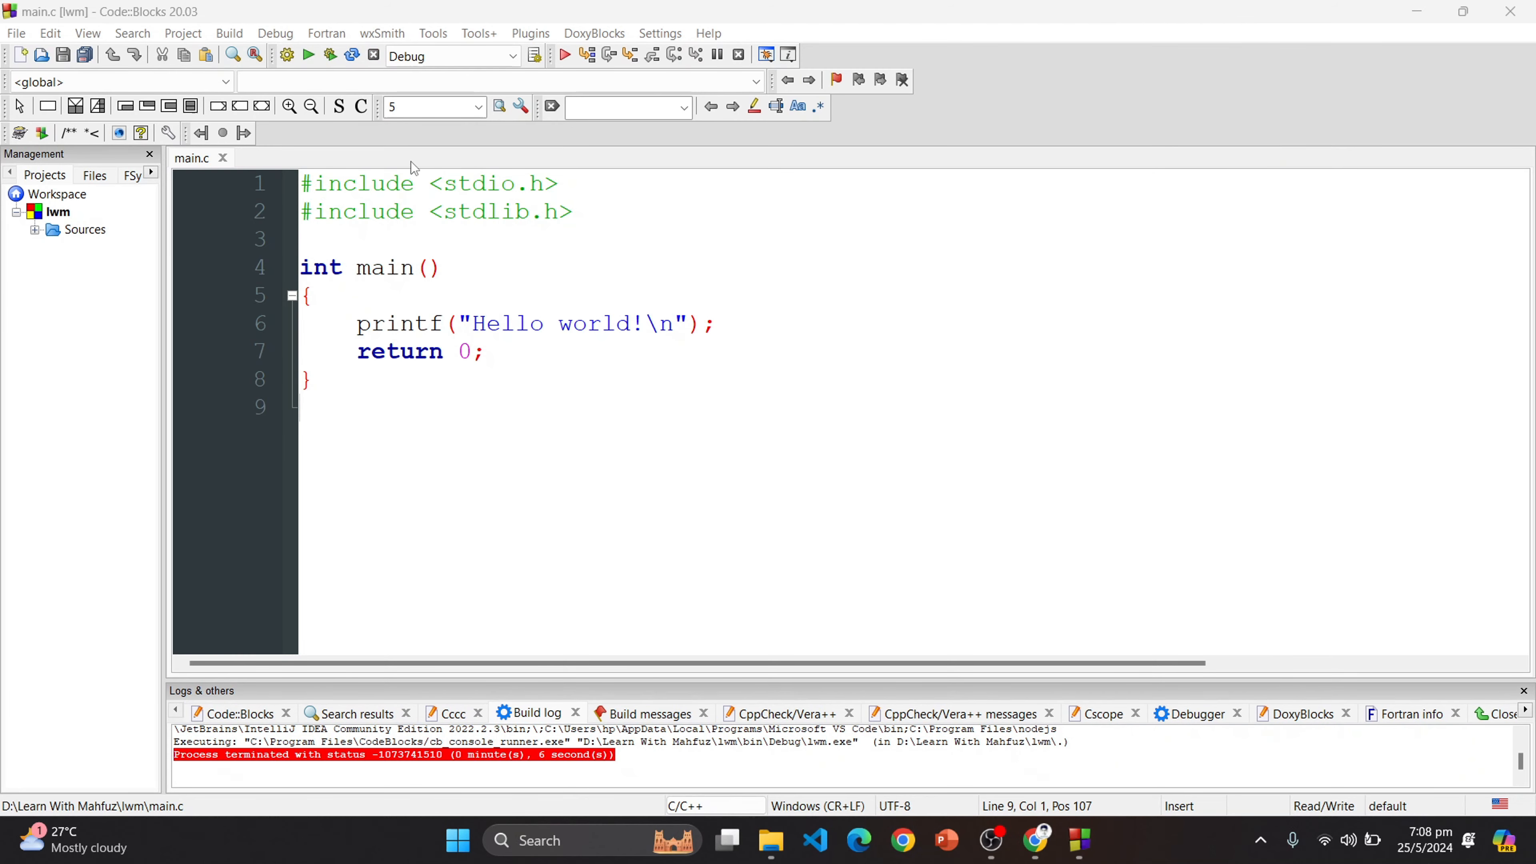
Step: Build and run the lwm project with the single combined command and close its console window
{"action": "left_click", "coordinate": [331, 58]}
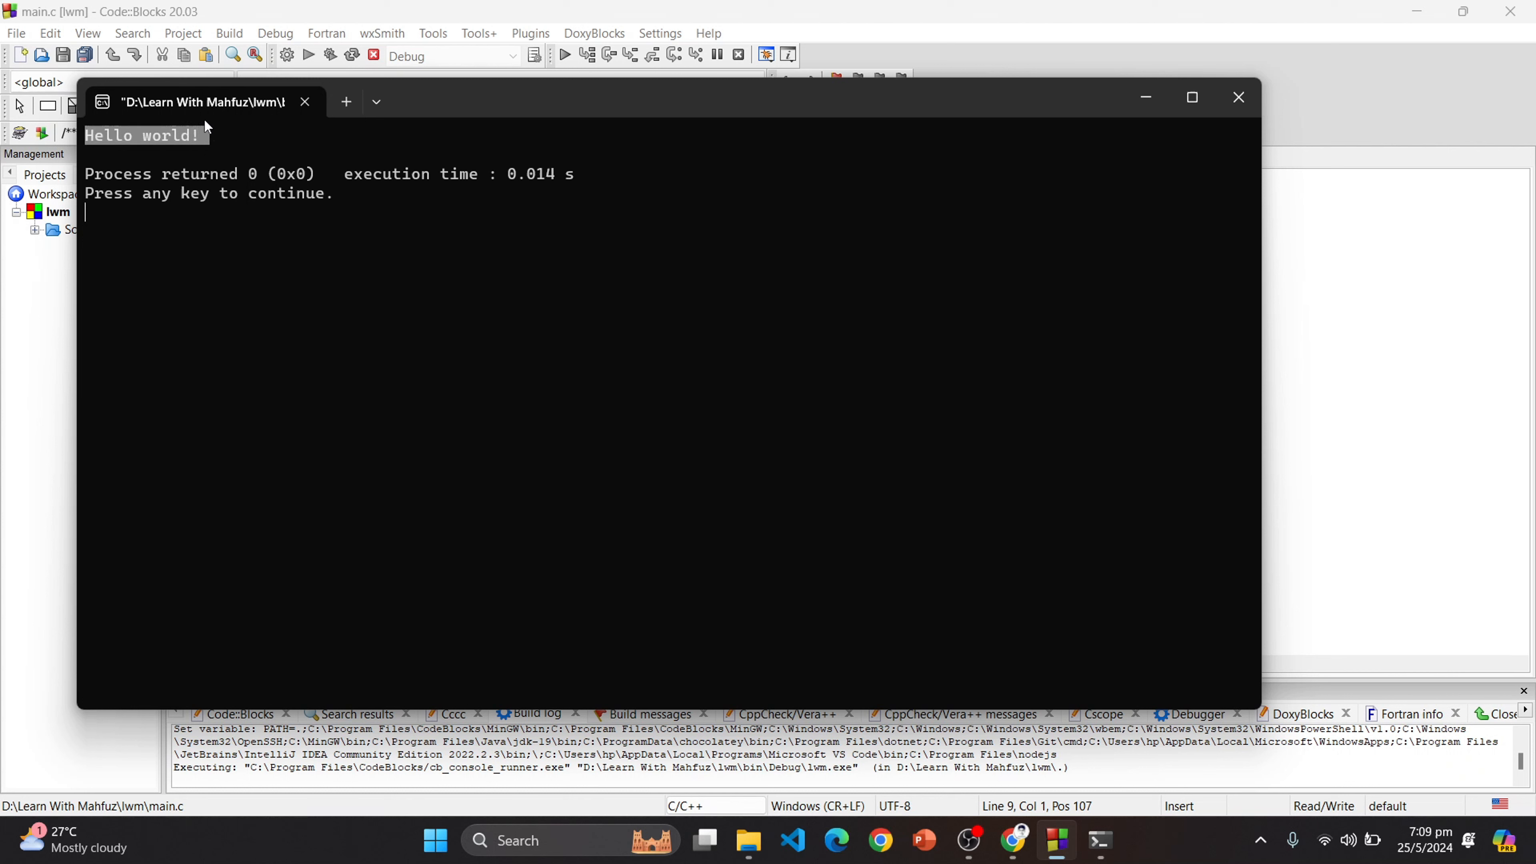
{"action": "left_click", "coordinate": [1238, 97]}
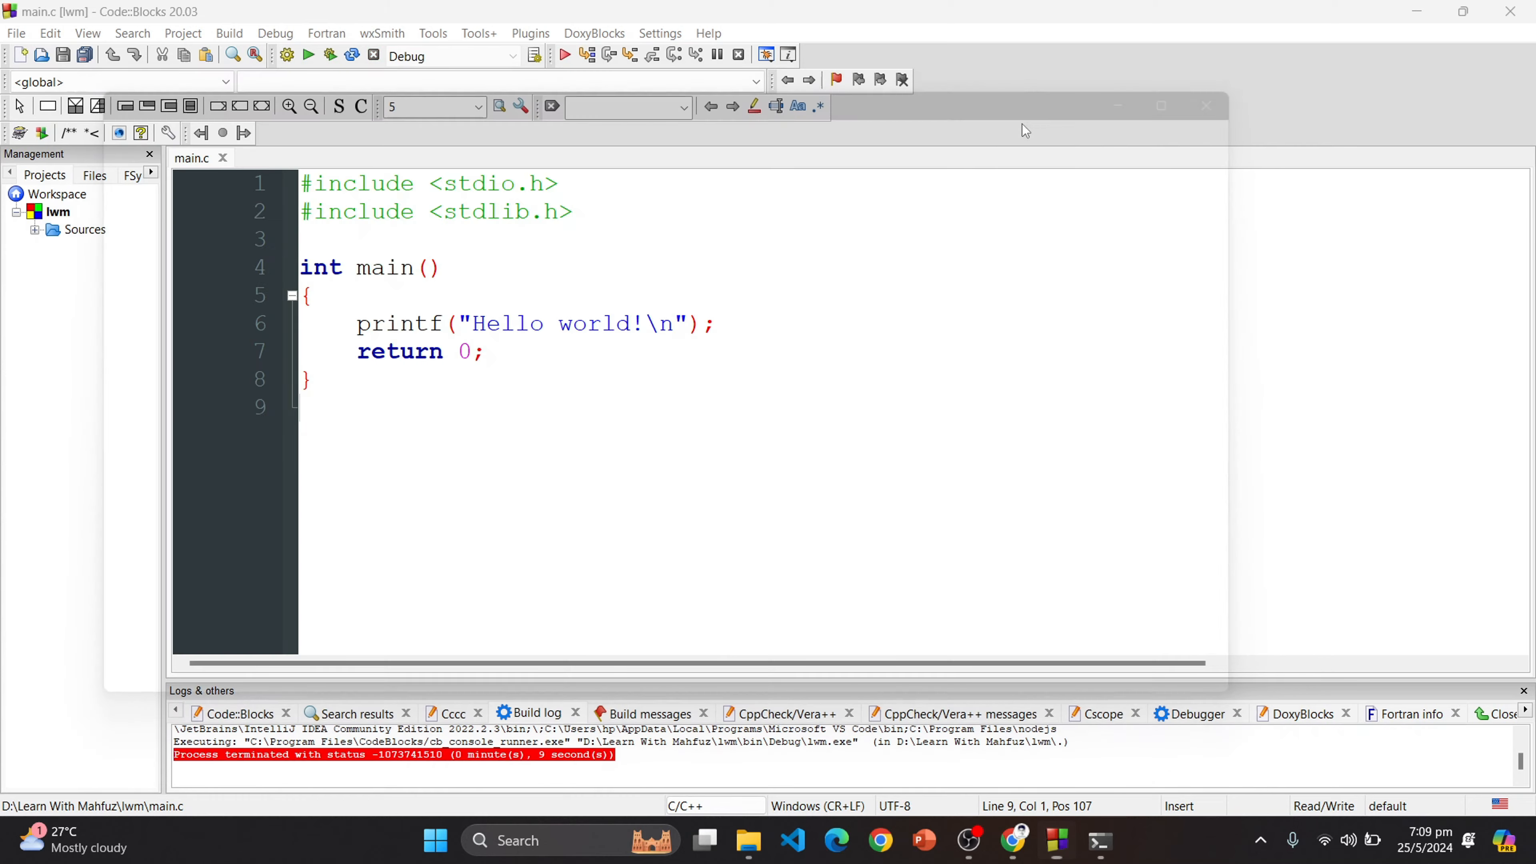